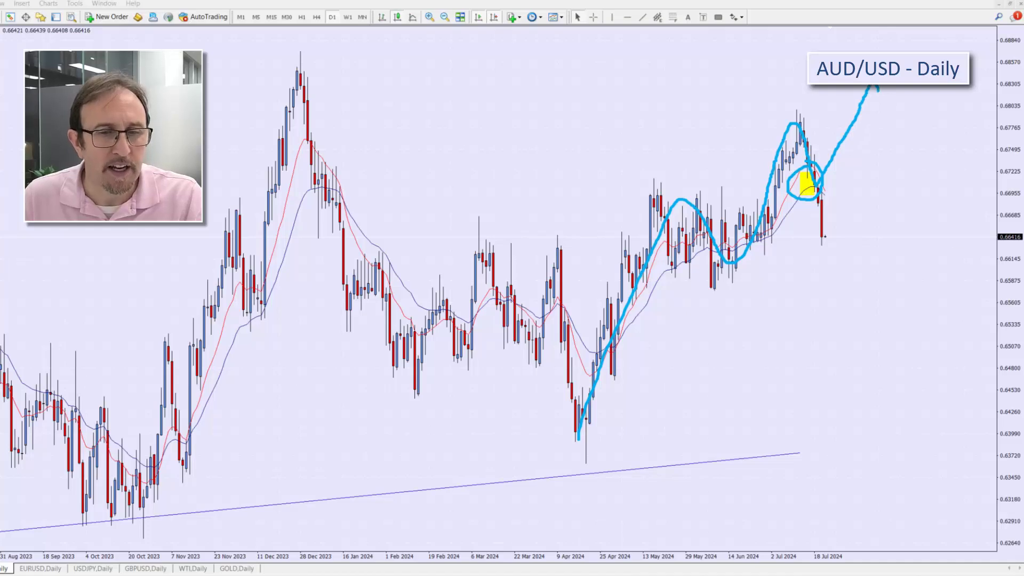
Erase every freehand sketch from the AUD/USD daily chart with the E key
{"action": "key", "text": "e"}
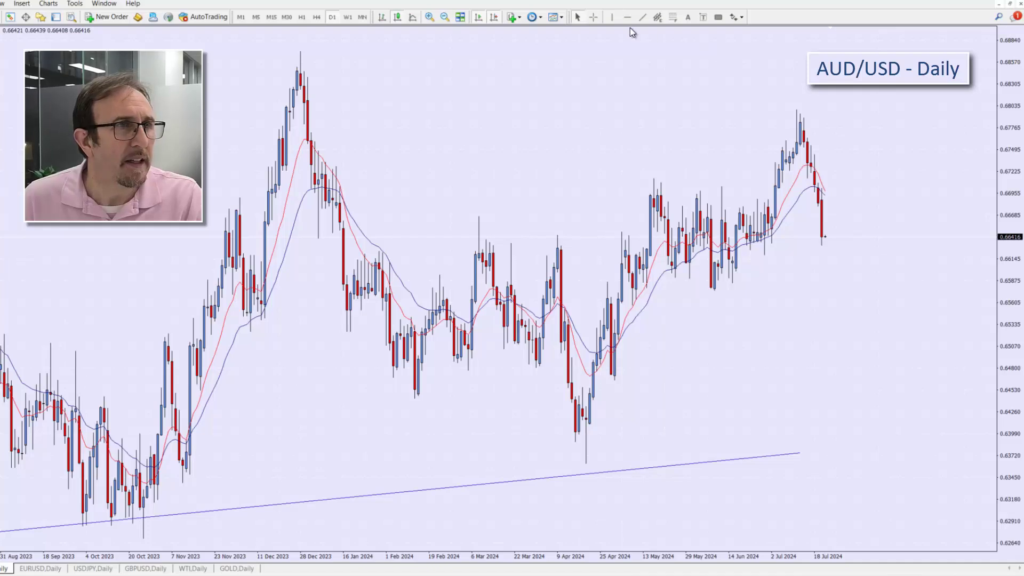
Draw a horizontal trendline from the March 2024 high to the latest candle and circle that high
{"action": "left_click", "coordinate": [643, 18]}
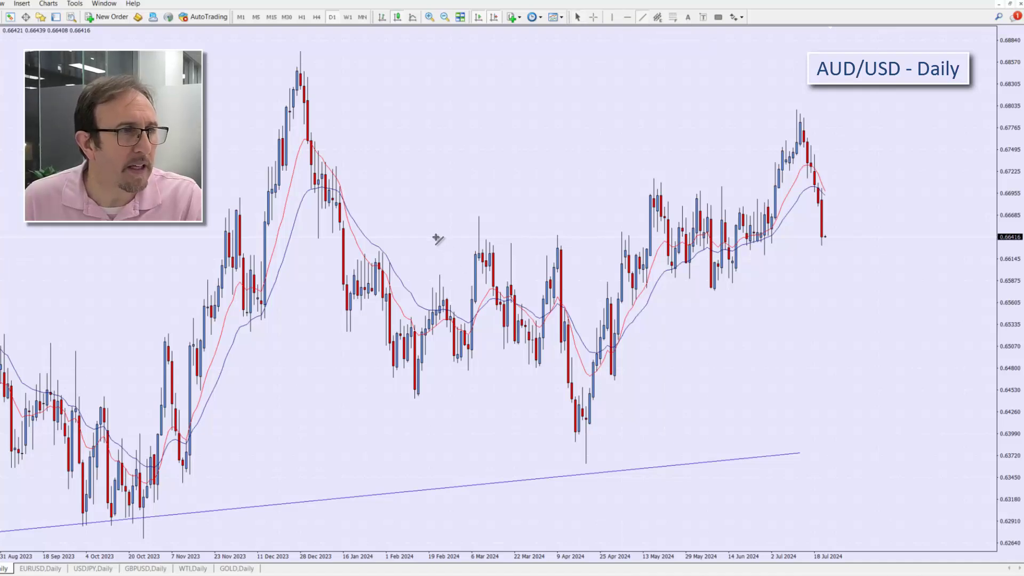
{"action": "left_click_drag", "start_coordinate": [429, 238], "coordinate": [917, 238]}
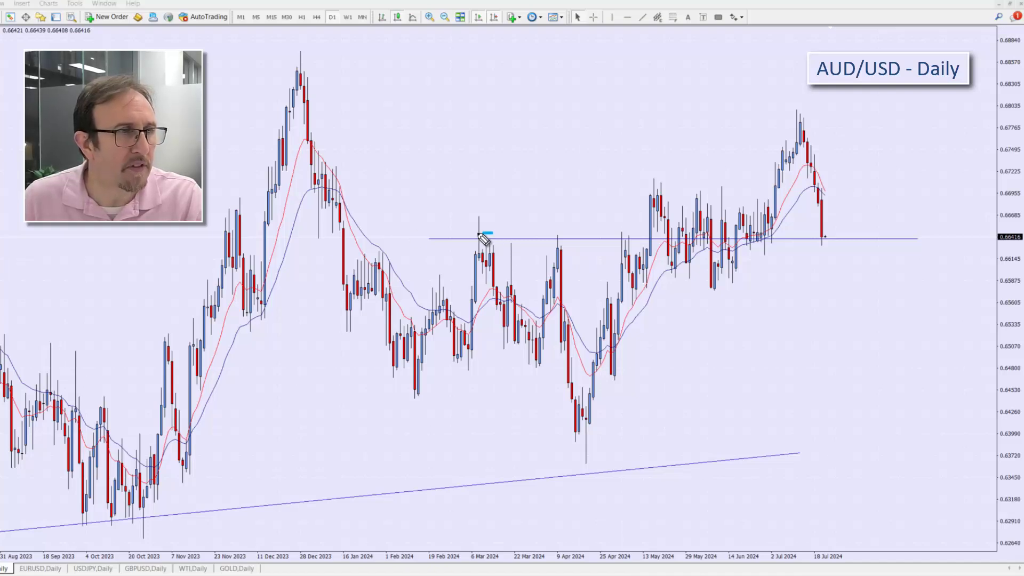
{"action": "mouse_move", "coordinate": [480, 233]}
{"action": "left_mouse_down"}
{"action": "mouse_move", "coordinate": [495, 234]}
{"action": "mouse_move", "coordinate": [482, 238]}
{"action": "mouse_move", "coordinate": [525, 355]}
{"action": "mouse_move", "coordinate": [534, 334]}
{"action": "left_mouse_up"}
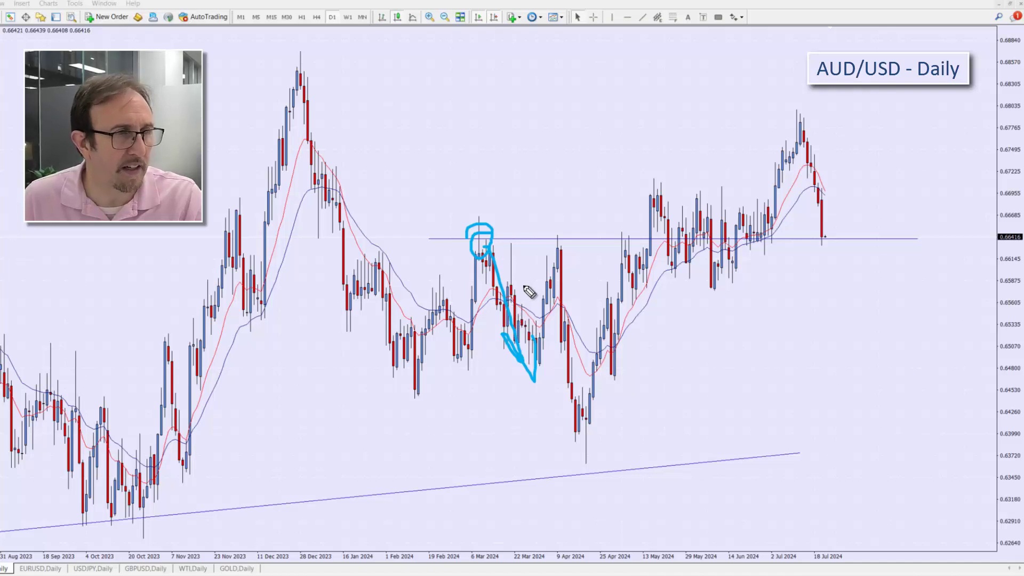
Sketch marks on the April and May highs, the July candle and an upward arrow, then clear them
{"action": "mouse_move", "coordinate": [575, 252]}
{"action": "left_mouse_down"}
{"action": "mouse_move", "coordinate": [592, 335]}
{"action": "mouse_move", "coordinate": [604, 297]}
{"action": "left_mouse_up"}
{"action": "mouse_move", "coordinate": [636, 241]}
{"action": "left_mouse_down"}
{"action": "mouse_move", "coordinate": [618, 235]}
{"action": "mouse_move", "coordinate": [639, 304]}
{"action": "mouse_move", "coordinate": [704, 229]}
{"action": "mouse_move", "coordinate": [730, 245]}
{"action": "mouse_move", "coordinate": [760, 229]}
{"action": "mouse_move", "coordinate": [800, 127]}
{"action": "left_mouse_up"}
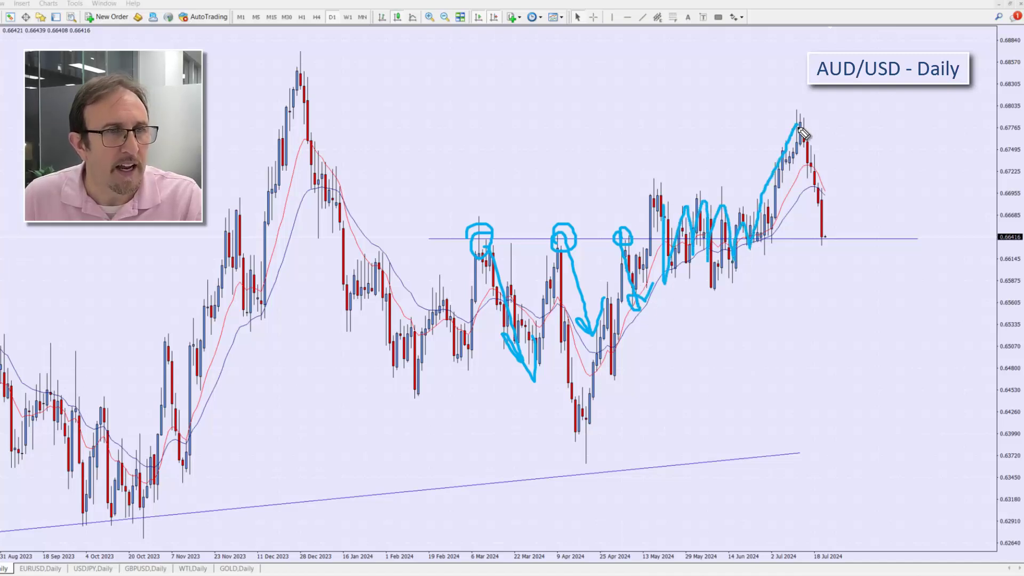
{"action": "mouse_move", "coordinate": [821, 225]}
{"action": "left_mouse_down"}
{"action": "mouse_move", "coordinate": [818, 247]}
{"action": "mouse_move", "coordinate": [831, 229]}
{"action": "mouse_move", "coordinate": [818, 247]}
{"action": "mouse_move", "coordinate": [827, 240]}
{"action": "left_mouse_up"}
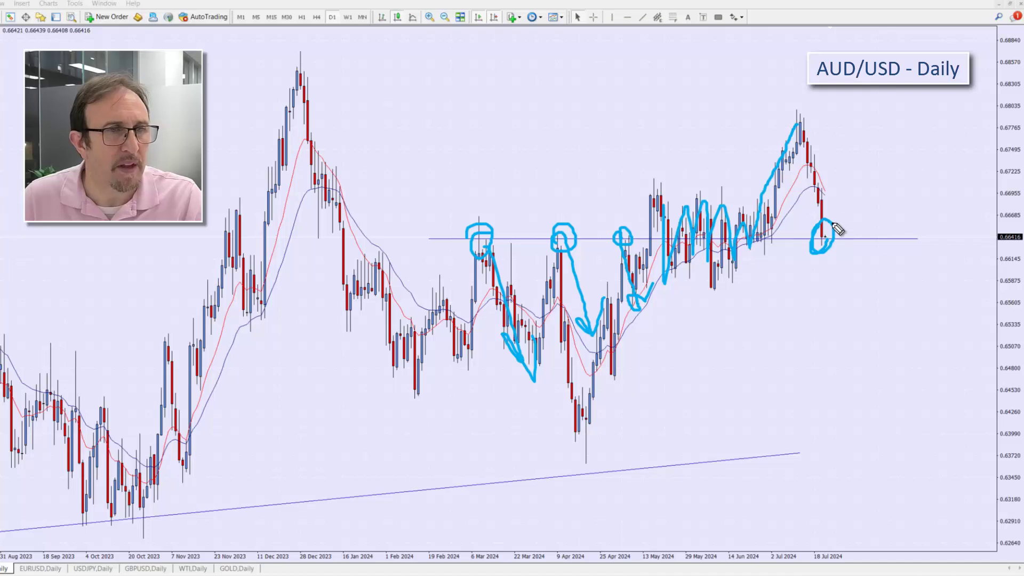
{"action": "mouse_move", "coordinate": [833, 224]}
{"action": "left_mouse_down"}
{"action": "mouse_move", "coordinate": [889, 138]}
{"action": "mouse_move", "coordinate": [893, 156]}
{"action": "left_mouse_up"}
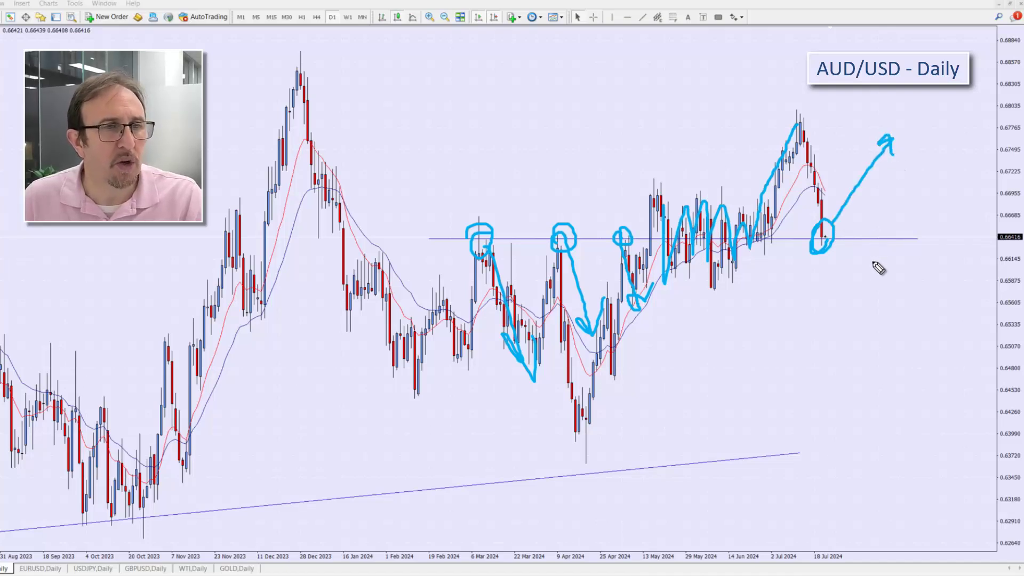
{"action": "key", "text": "Escape"}
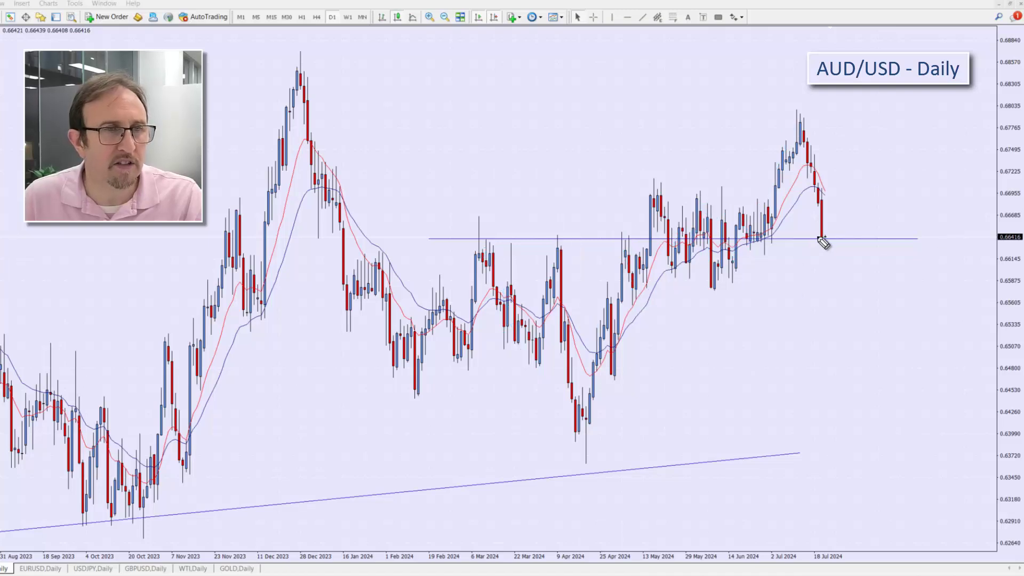
{"action": "mouse_move", "coordinate": [825, 195]}
{"action": "left_mouse_down"}
{"action": "mouse_move", "coordinate": [814, 247]}
{"action": "mouse_move", "coordinate": [848, 210]}
{"action": "mouse_move", "coordinate": [821, 198]}
{"action": "left_mouse_up"}
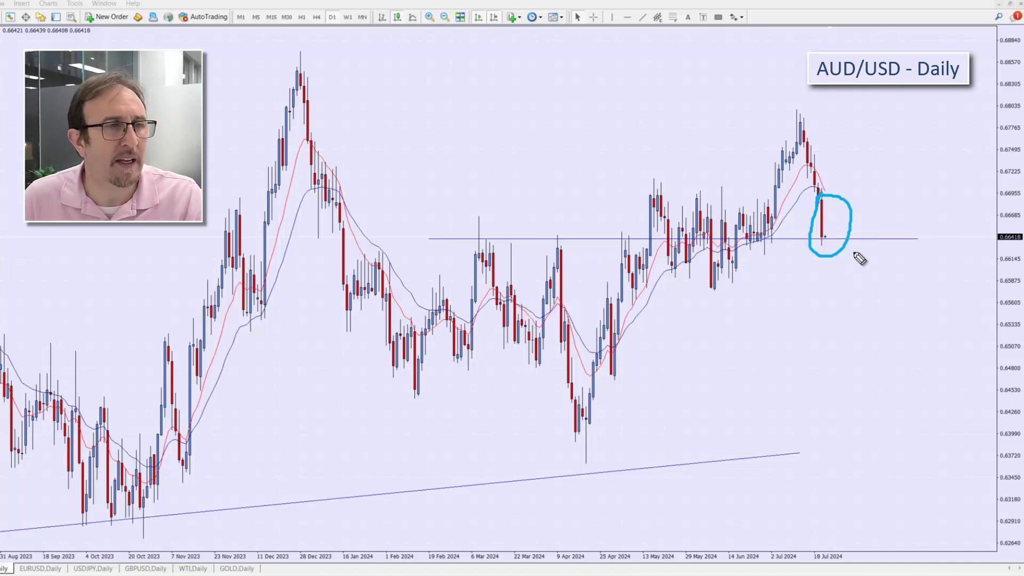
{"action": "mouse_move", "coordinate": [845, 217]}
{"action": "left_mouse_down"}
{"action": "mouse_move", "coordinate": [890, 158]}
{"action": "mouse_move", "coordinate": [899, 167]}
{"action": "left_mouse_up"}
{"action": "key", "text": "ctrl+z"}
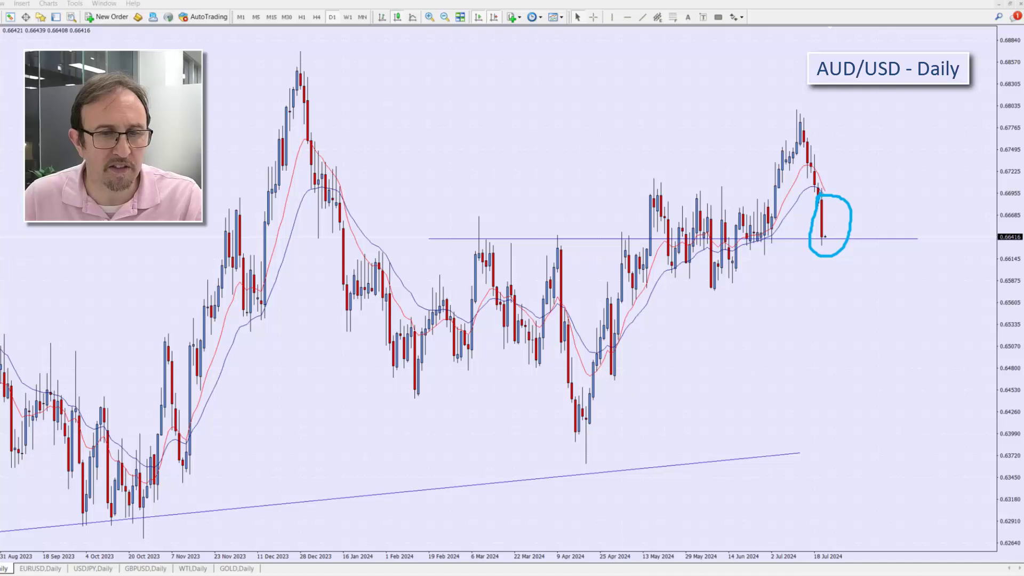
{"action": "key", "text": "ctrl+z"}
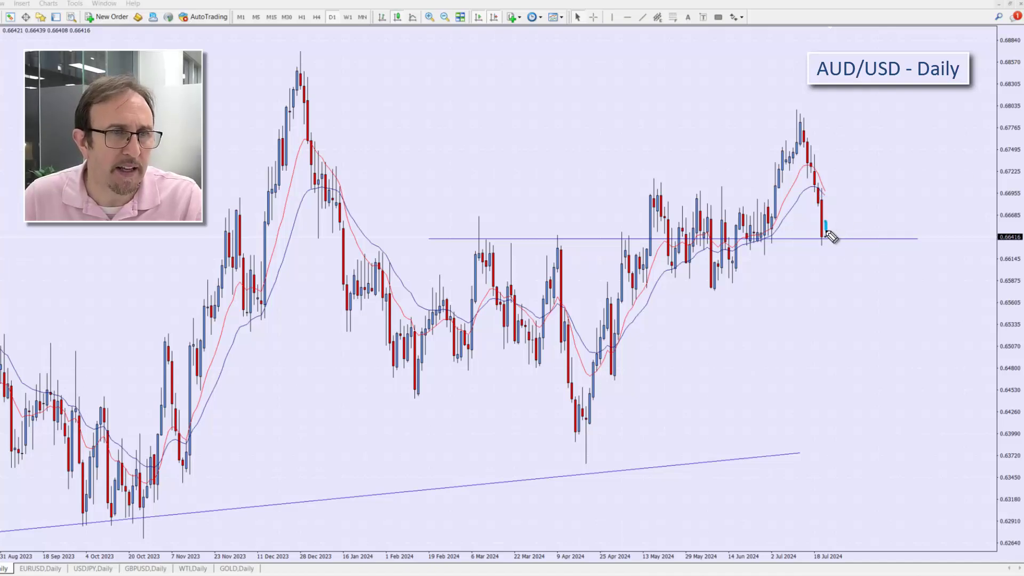
{"action": "mouse_move", "coordinate": [826, 241]}
{"action": "left_mouse_down"}
{"action": "mouse_move", "coordinate": [878, 147]}
{"action": "mouse_move", "coordinate": [887, 171]}
{"action": "left_mouse_up"}
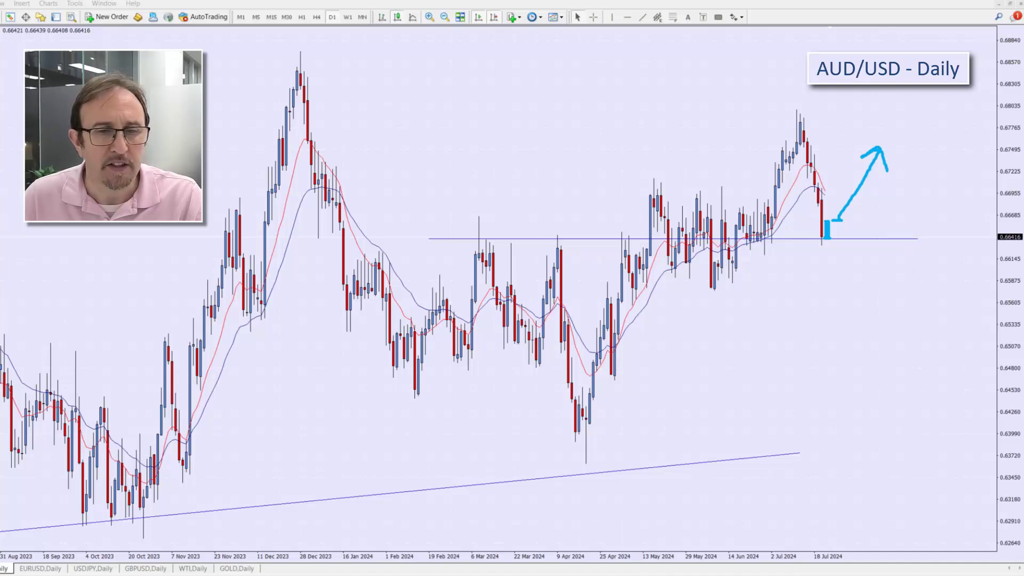
{"action": "key", "text": "Escape"}
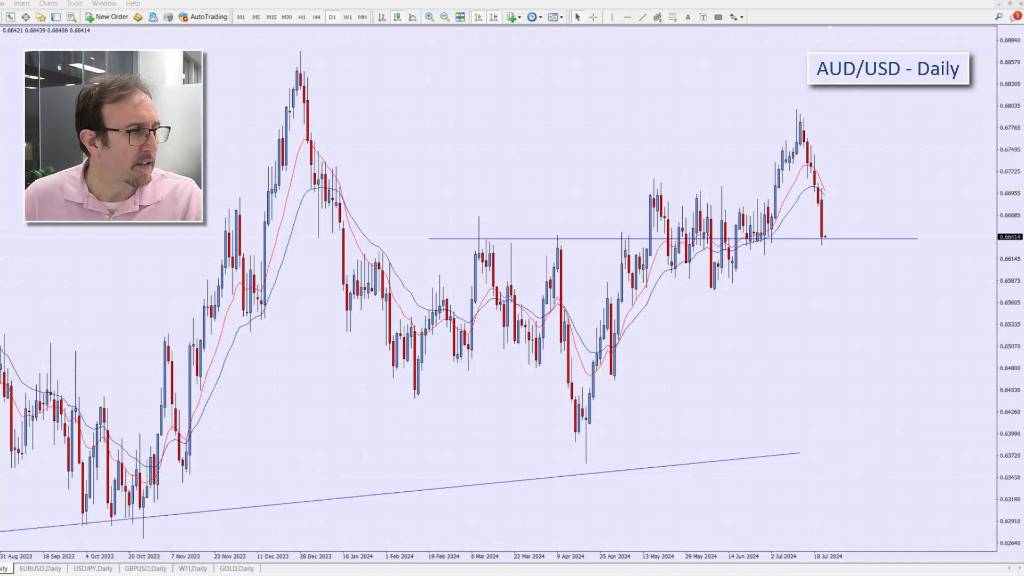
Show EUR/USD daily zoomed on February–July 2024, sketching and erasing a downward arrow
{"action": "left_click", "coordinate": [39, 568]}
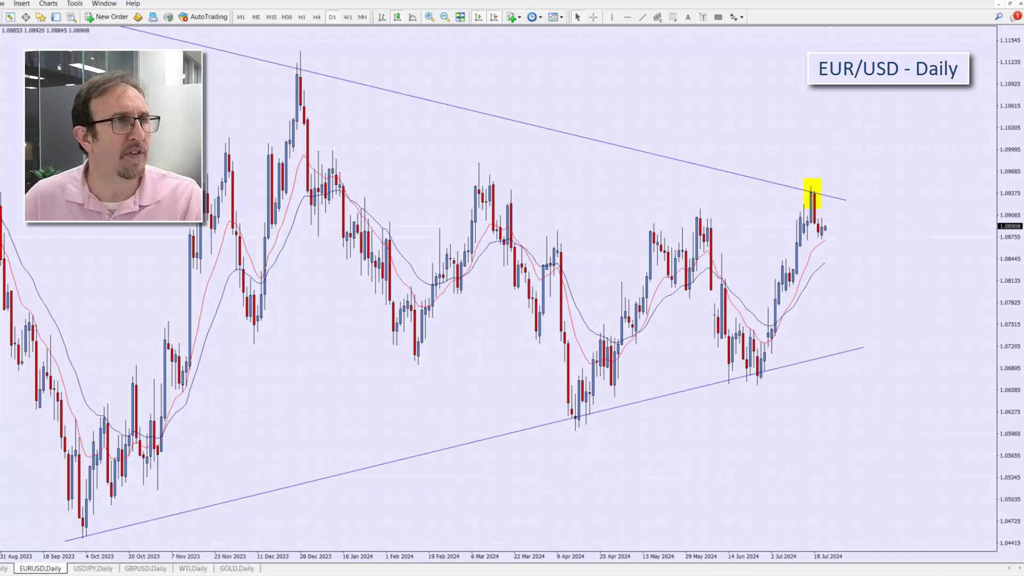
{"action": "left_click", "coordinate": [445, 16]}
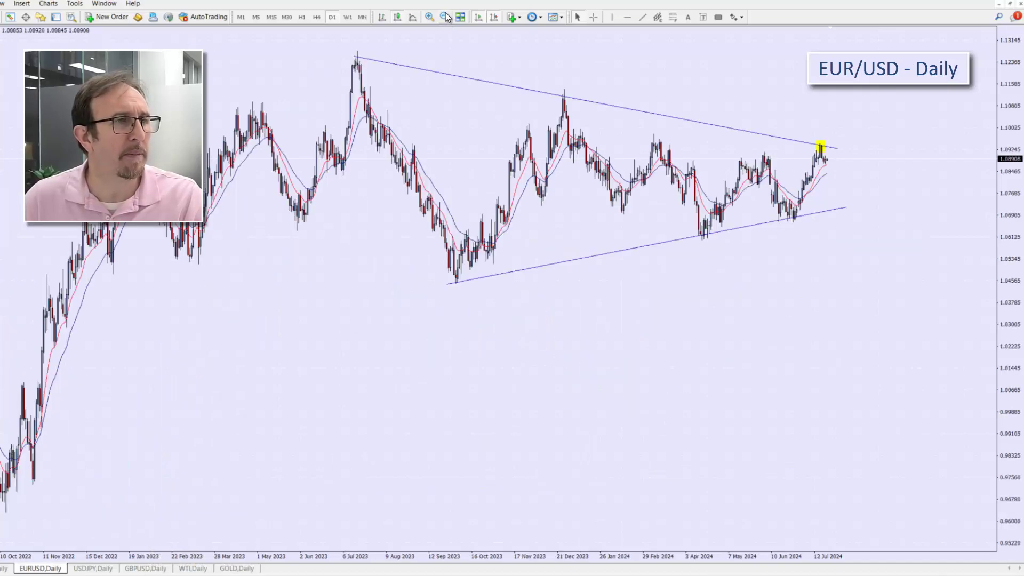
{"action": "left_click", "coordinate": [429, 17]}
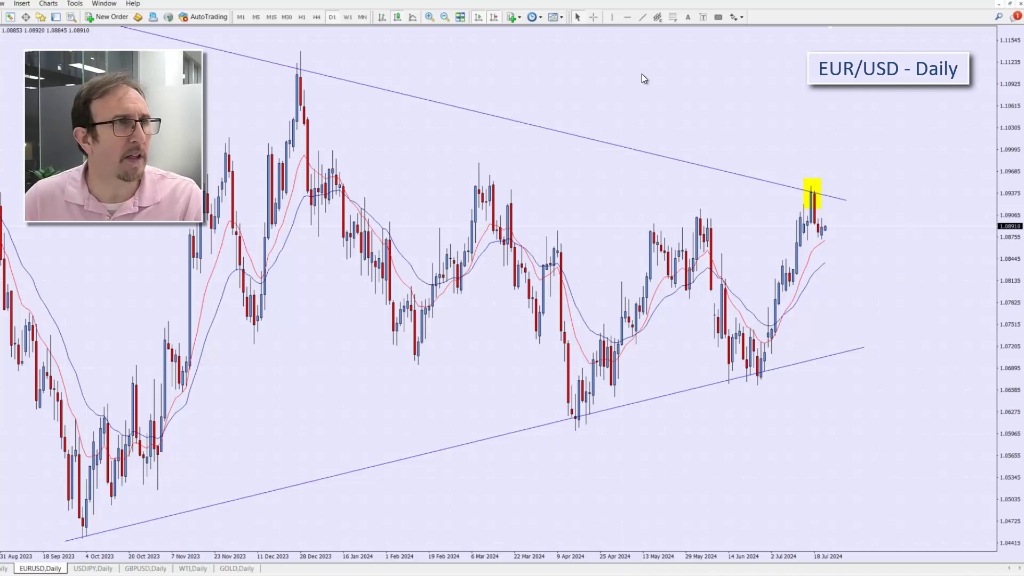
{"action": "left_click", "coordinate": [430, 16]}
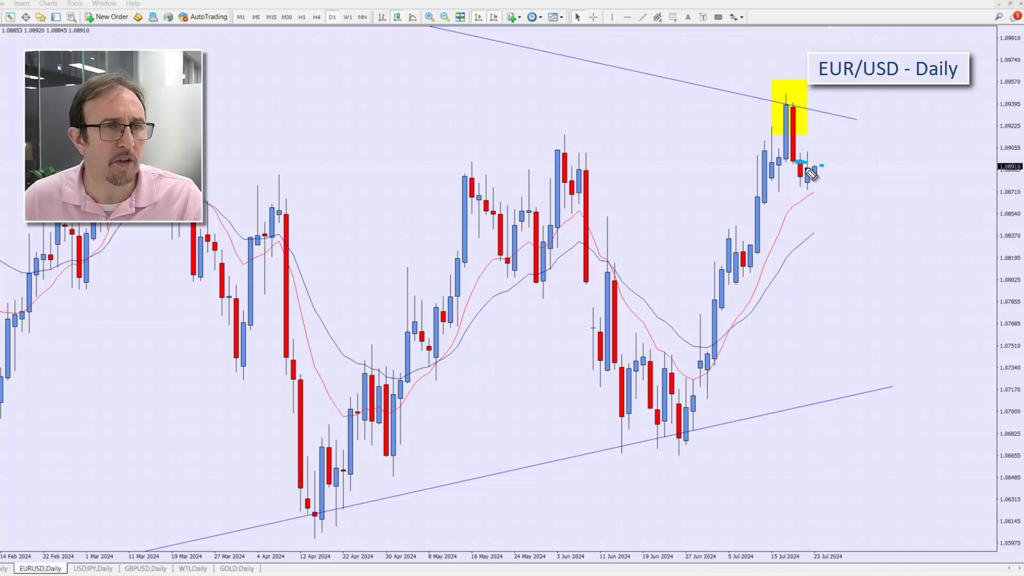
{"action": "mouse_move", "coordinate": [810, 170]}
{"action": "left_mouse_down"}
{"action": "mouse_move", "coordinate": [831, 185]}
{"action": "mouse_move", "coordinate": [843, 235]}
{"action": "mouse_move", "coordinate": [855, 225]}
{"action": "left_mouse_up"}
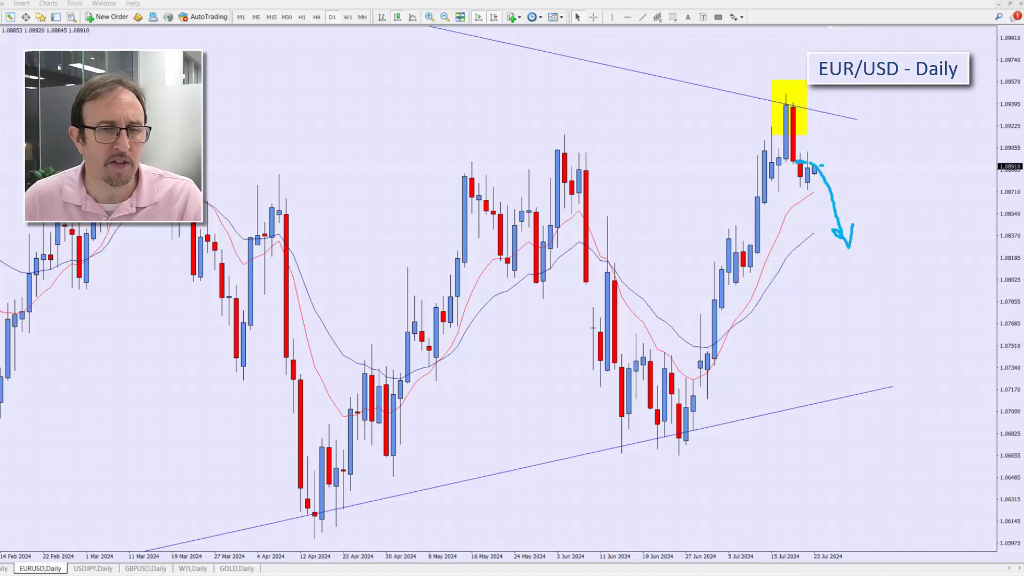
{"action": "key", "text": "Escape"}
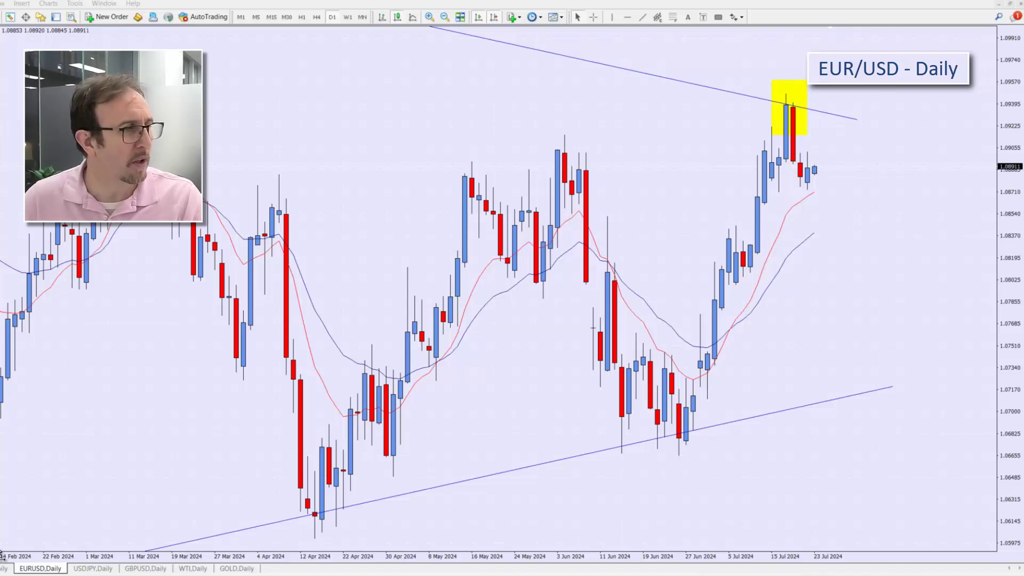
Switch to USD/JPY daily, zoom in, and sketch then clear a circle and rise at the yellow box
{"action": "left_click", "coordinate": [89, 568]}
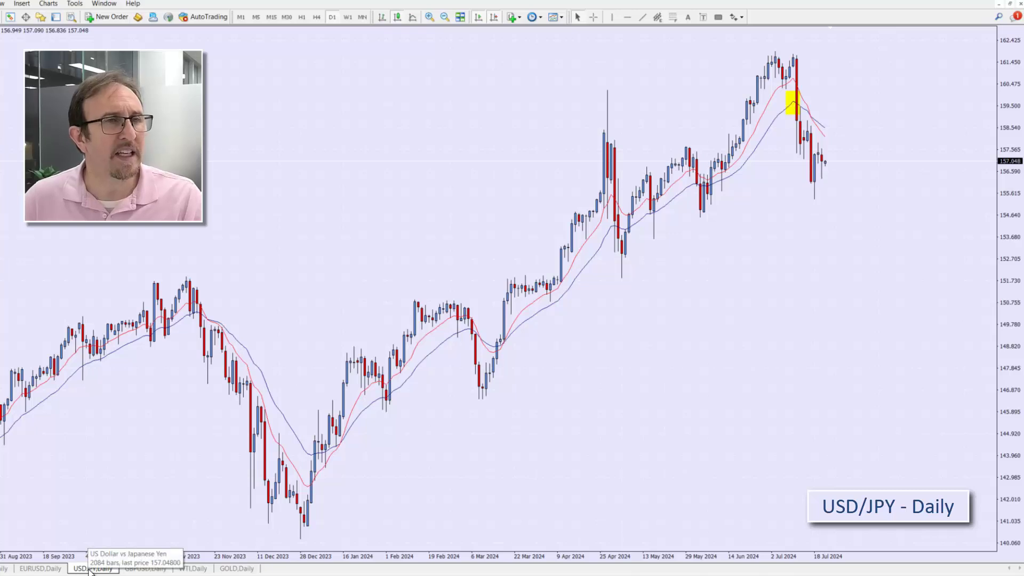
{"action": "left_click", "coordinate": [430, 17]}
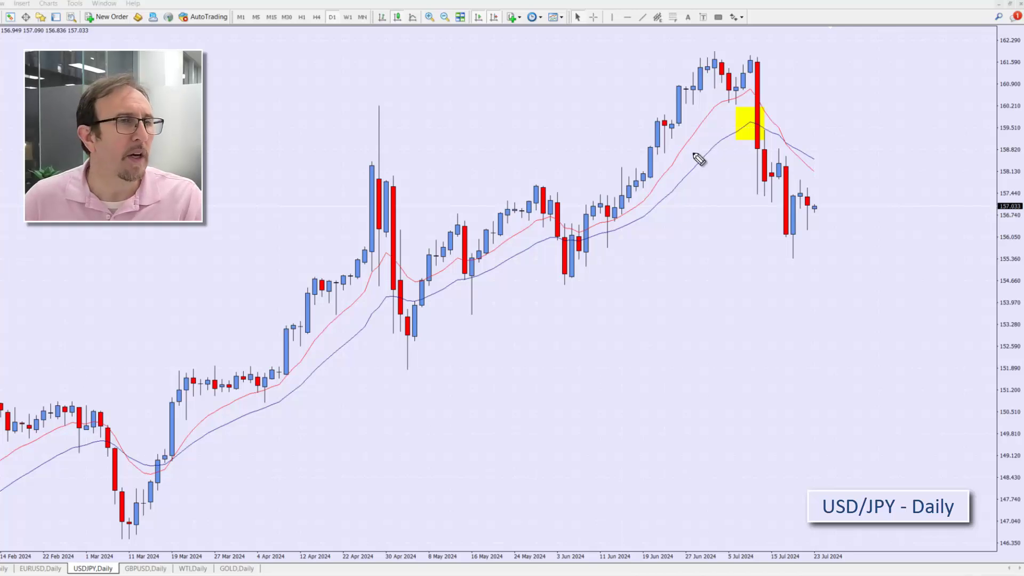
{"action": "mouse_move", "coordinate": [757, 128]}
{"action": "left_mouse_down"}
{"action": "mouse_move", "coordinate": [770, 142]}
{"action": "mouse_move", "coordinate": [753, 122]}
{"action": "left_mouse_up"}
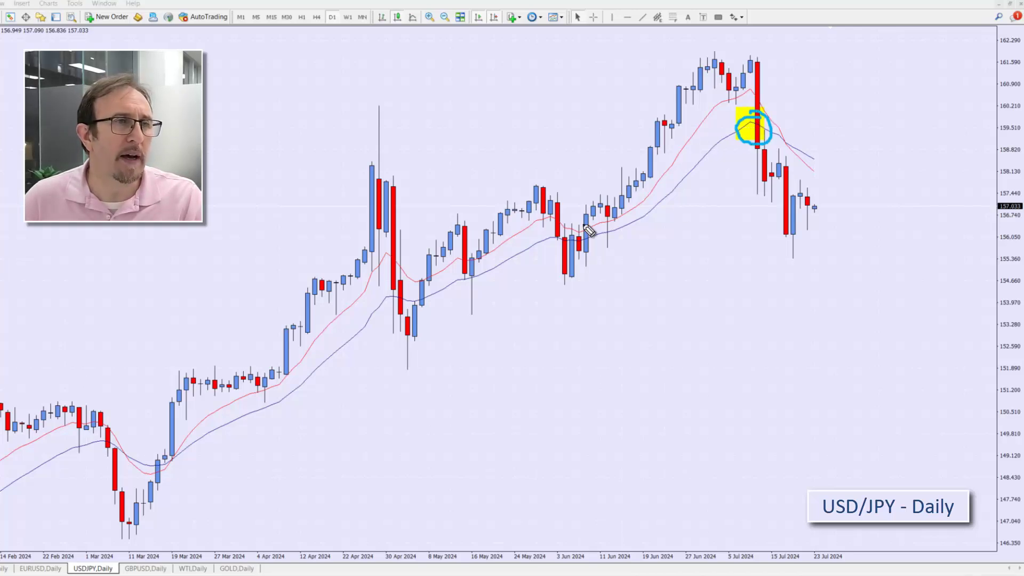
{"action": "mouse_move", "coordinate": [579, 235]}
{"action": "left_mouse_down"}
{"action": "mouse_move", "coordinate": [640, 139]}
{"action": "mouse_move", "coordinate": [749, 85]}
{"action": "mouse_move", "coordinate": [793, 116]}
{"action": "mouse_move", "coordinate": [847, 55]}
{"action": "mouse_move", "coordinate": [835, 55]}
{"action": "mouse_move", "coordinate": [845, 80]}
{"action": "left_mouse_up"}
{"action": "key", "text": "Escape"}
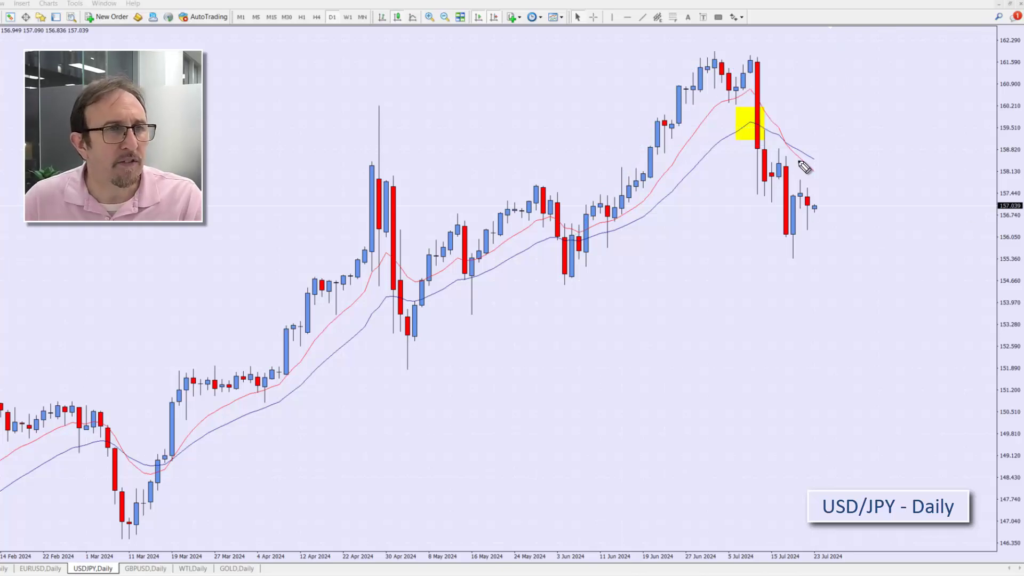
Loop the falling candles, undo it, and zoom out back to August 2023
{"action": "mouse_move", "coordinate": [749, 119]}
{"action": "left_mouse_down"}
{"action": "mouse_move", "coordinate": [761, 213]}
{"action": "mouse_move", "coordinate": [802, 136]}
{"action": "mouse_move", "coordinate": [771, 119]}
{"action": "left_mouse_up"}
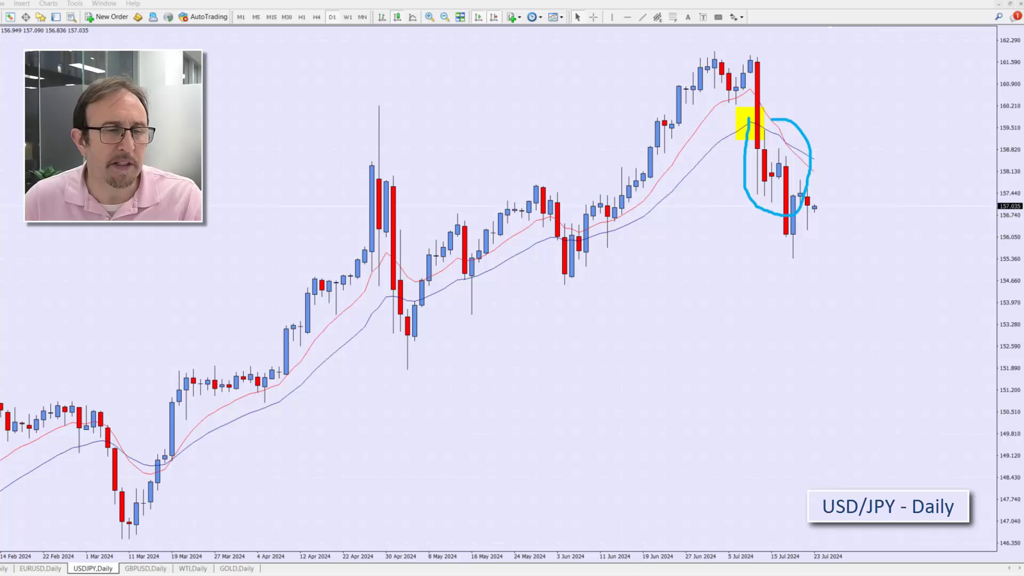
{"action": "key", "text": "ctrl+z"}
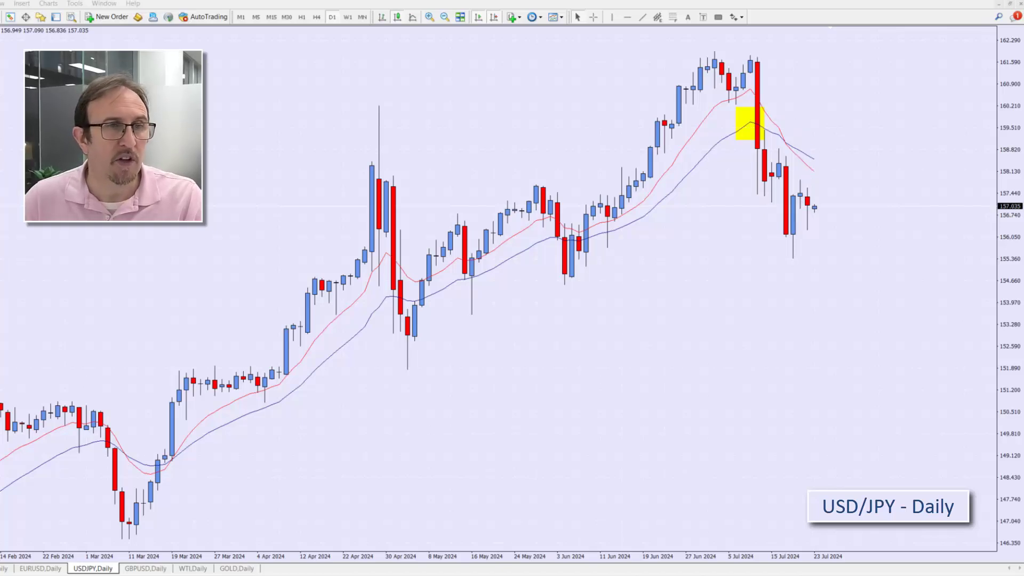
{"action": "left_click", "coordinate": [445, 17]}
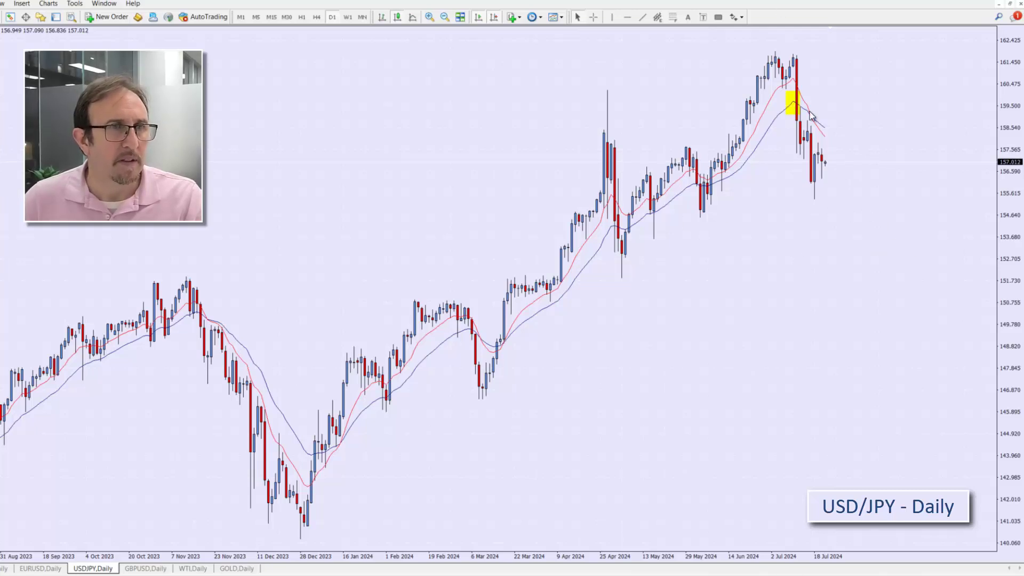
Resize the yellow box to sit just right of the latest candles, below 156
{"action": "left_click_drag", "start_coordinate": [791, 100], "coordinate": [809, 106]}
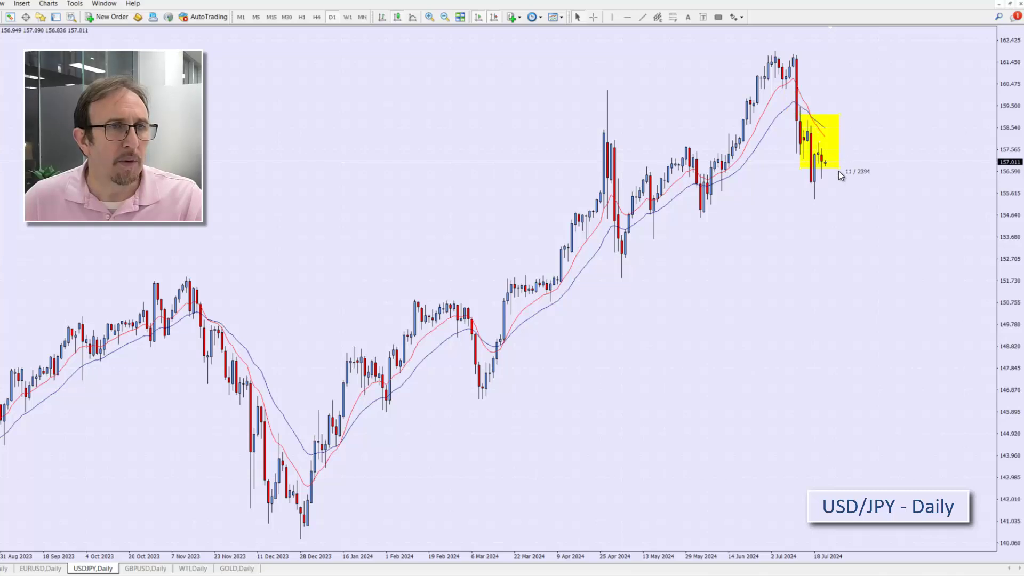
{"action": "left_click_drag", "start_coordinate": [849, 209], "coordinate": [846, 195]}
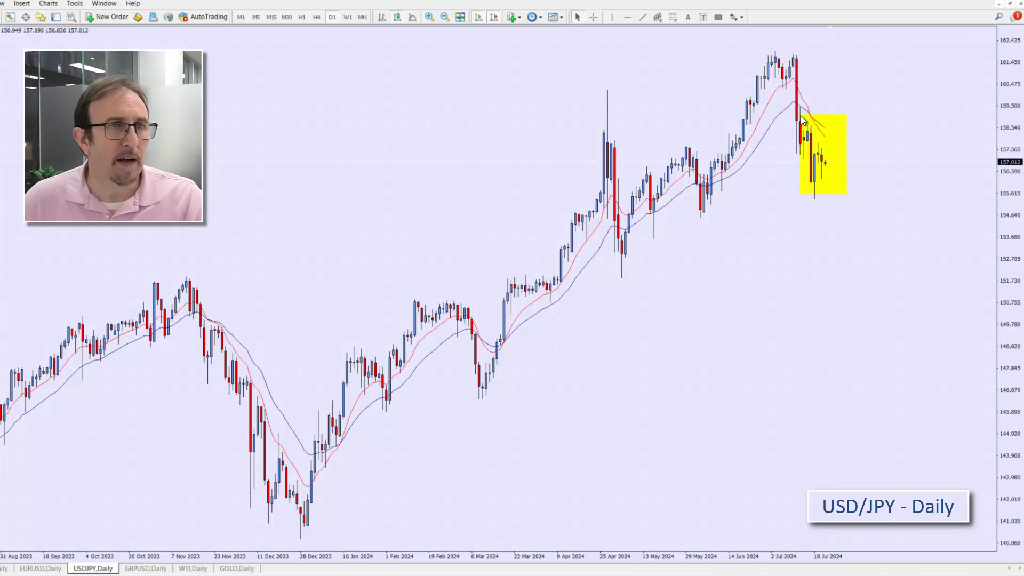
{"action": "left_click_drag", "start_coordinate": [801, 118], "coordinate": [828, 169]}
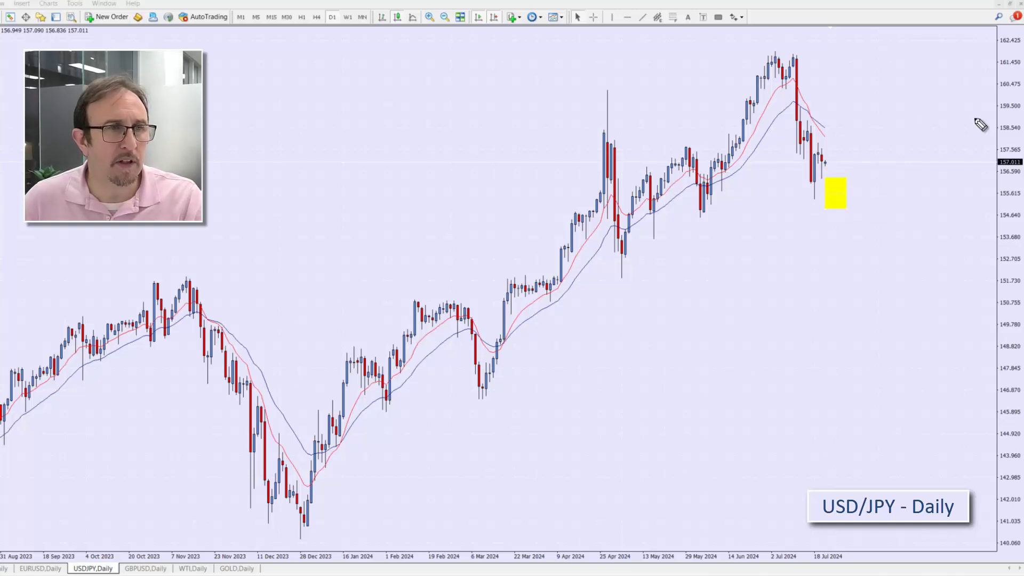
Sketch a late-May support line, upward arrow and box circle, then clear all freehand marks
{"action": "mouse_move", "coordinate": [680, 214]}
{"action": "left_mouse_down"}
{"action": "mouse_move", "coordinate": [889, 221]}
{"action": "mouse_move", "coordinate": [889, 277]}
{"action": "mouse_move", "coordinate": [903, 288]}
{"action": "mouse_move", "coordinate": [911, 280]}
{"action": "left_mouse_up"}
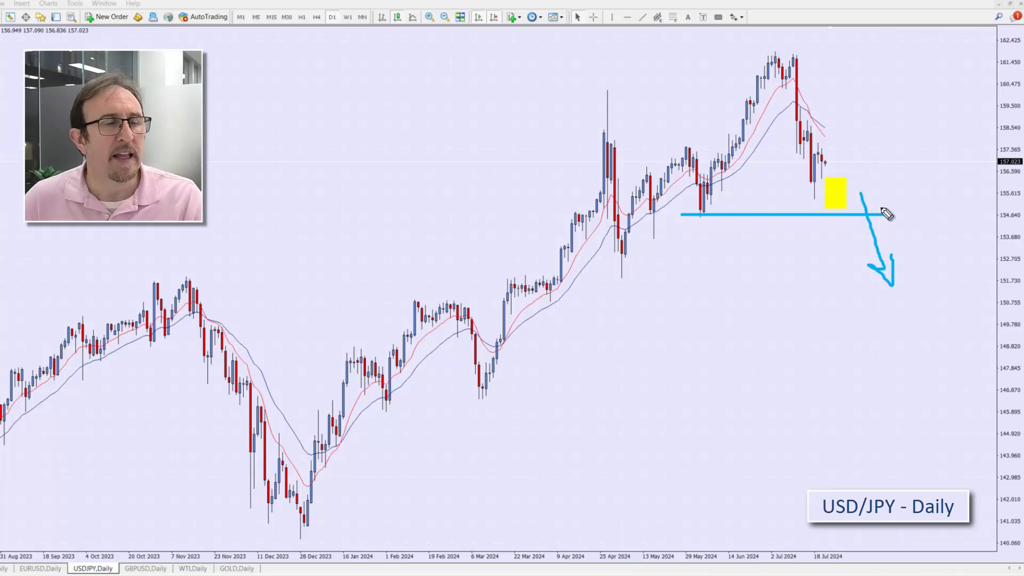
{"action": "mouse_move", "coordinate": [855, 167]}
{"action": "left_mouse_down"}
{"action": "mouse_move", "coordinate": [906, 83]}
{"action": "mouse_move", "coordinate": [921, 92]}
{"action": "mouse_move", "coordinate": [928, 147]}
{"action": "mouse_move", "coordinate": [903, 145]}
{"action": "left_mouse_up"}
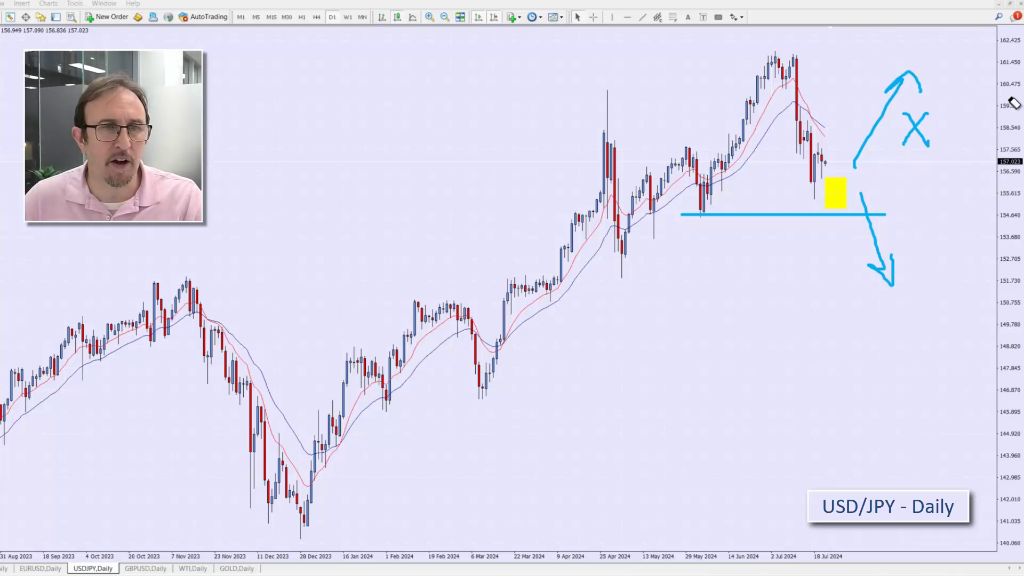
{"action": "left_click", "coordinate": [891, 266]}
{"action": "left_click", "coordinate": [926, 128]}
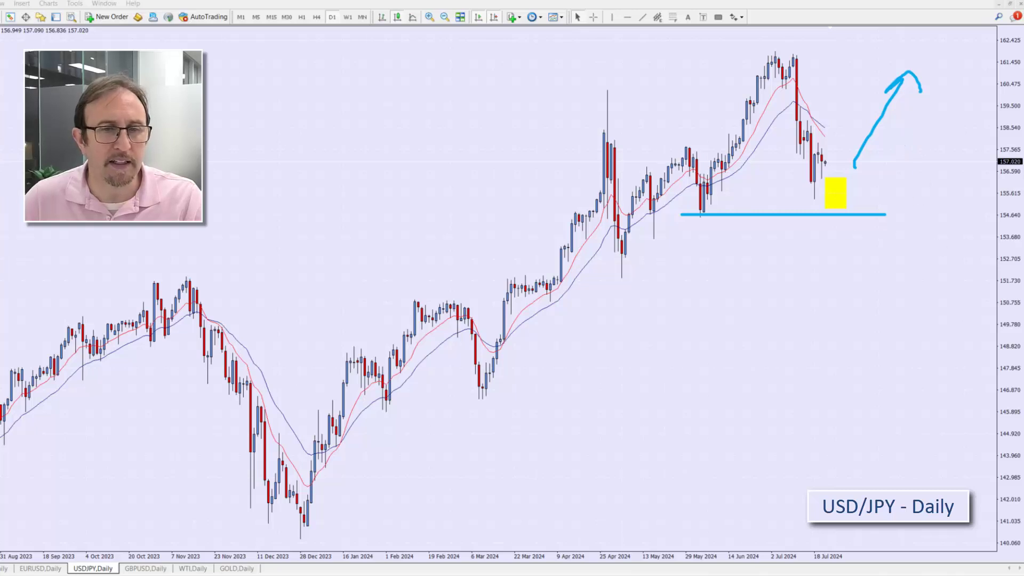
{"action": "mouse_move", "coordinate": [852, 191]}
{"action": "left_mouse_down"}
{"action": "mouse_move", "coordinate": [836, 183]}
{"action": "mouse_move", "coordinate": [834, 210]}
{"action": "mouse_move", "coordinate": [836, 180]}
{"action": "left_mouse_up"}
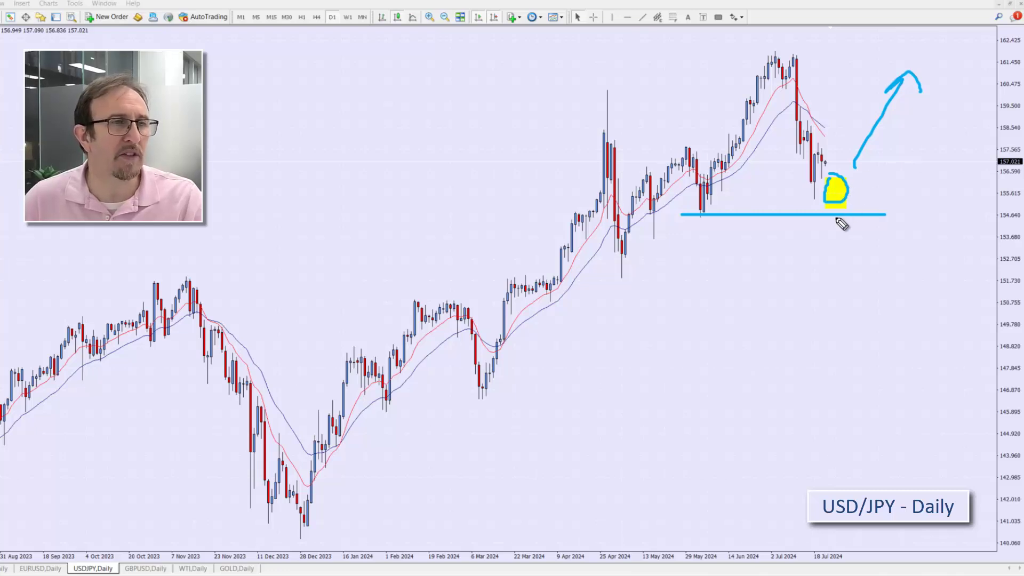
{"action": "key", "text": "e"}
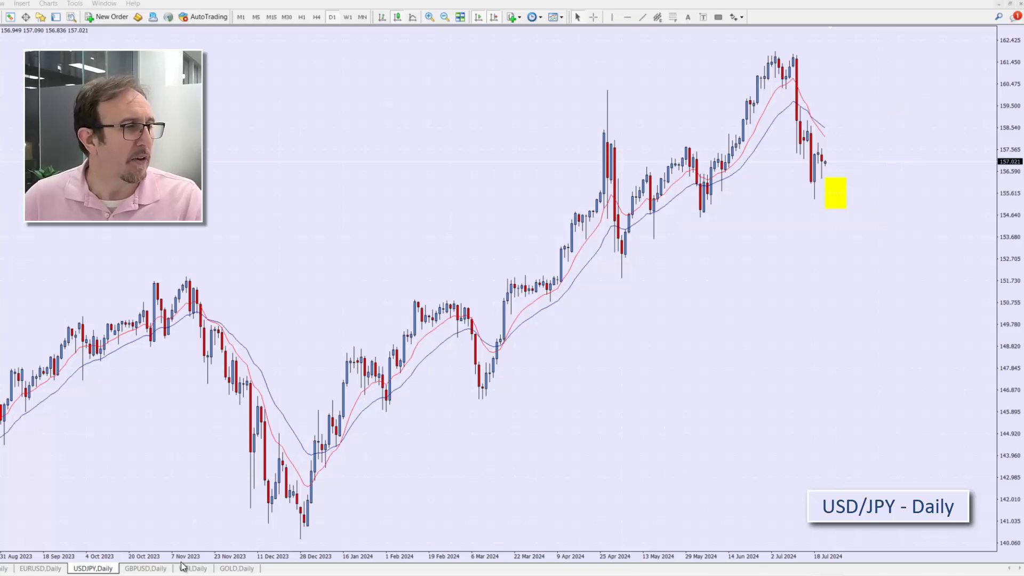
Show GBP/USD daily, sketch and clear a breakout circle and drop, then zoom out
{"action": "left_click", "coordinate": [151, 570]}
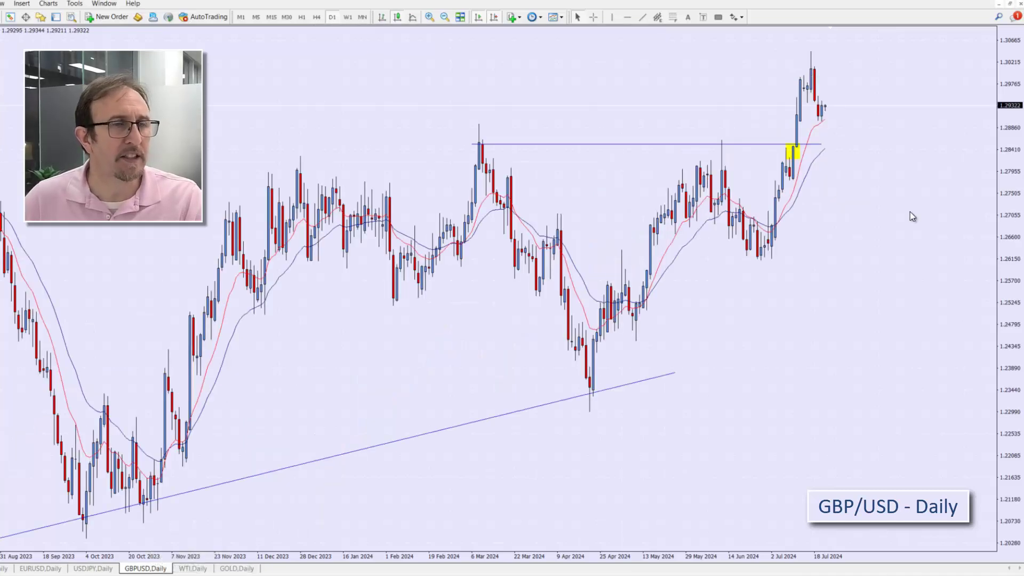
{"action": "left_click", "coordinate": [429, 17]}
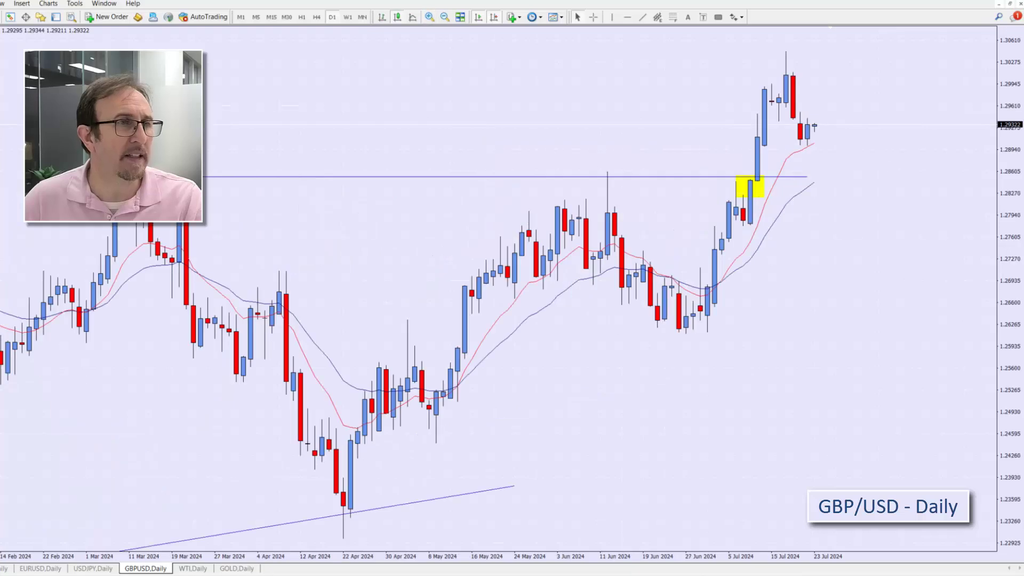
{"action": "key", "text": "ctrl+2"}
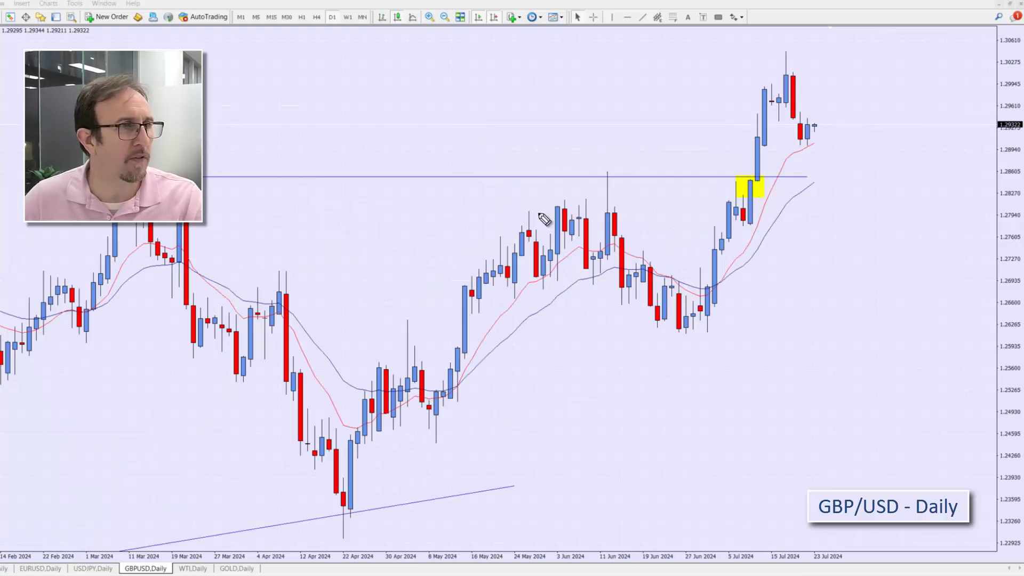
{"action": "mouse_move", "coordinate": [742, 174]}
{"action": "left_mouse_down"}
{"action": "mouse_move", "coordinate": [739, 194]}
{"action": "mouse_move", "coordinate": [768, 192]}
{"action": "mouse_move", "coordinate": [802, 277]}
{"action": "left_mouse_up"}
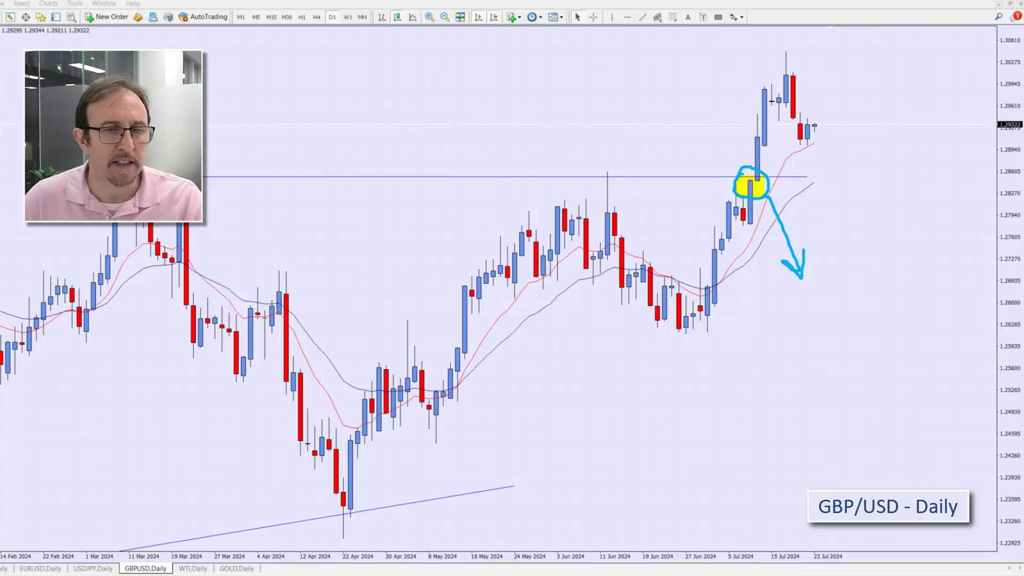
{"action": "key", "text": "Escape"}
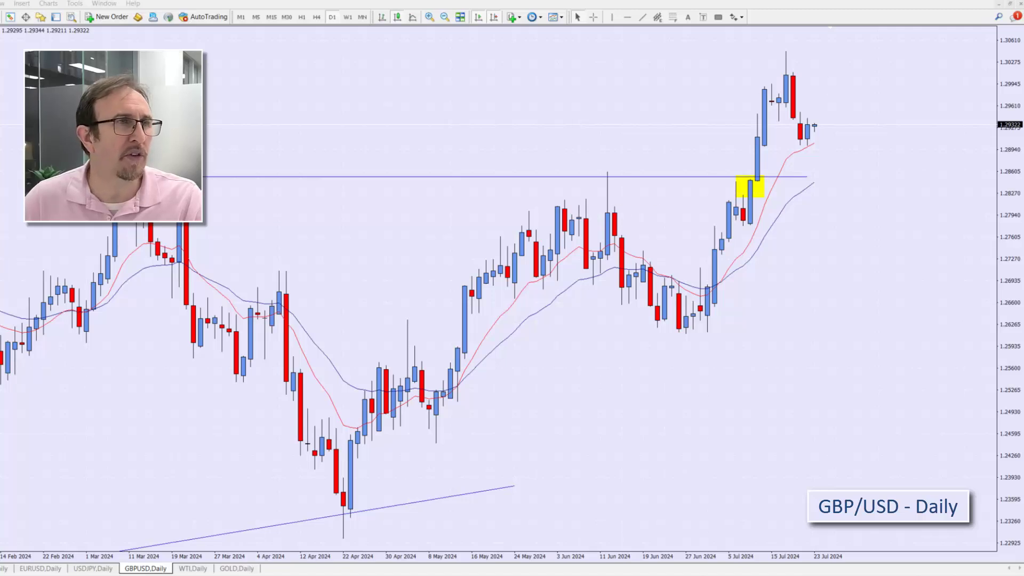
{"action": "left_click", "coordinate": [444, 18]}
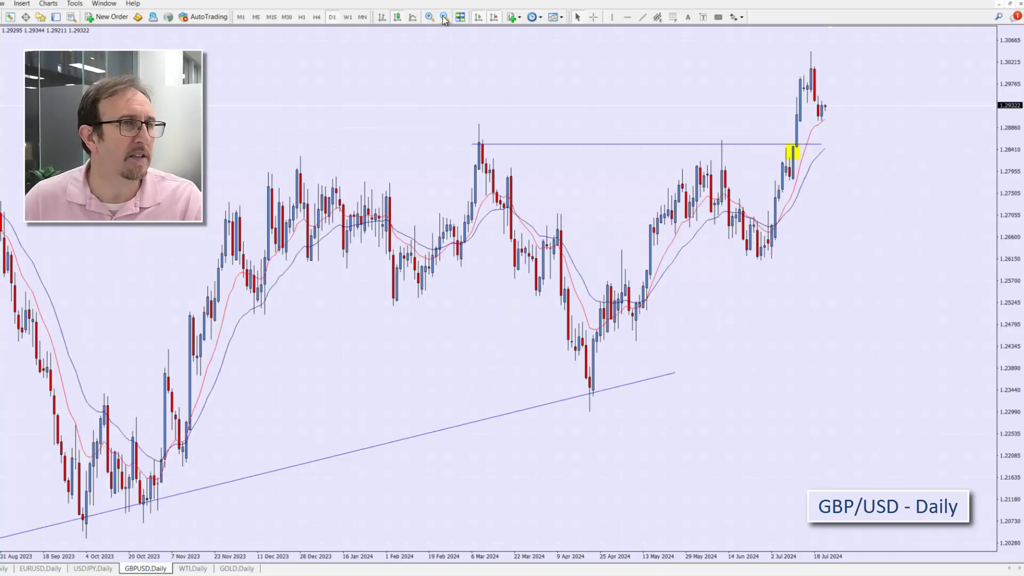
Place a horizontal line at 1.31242 level with the July 2023 high
{"action": "left_click", "coordinate": [444, 18]}
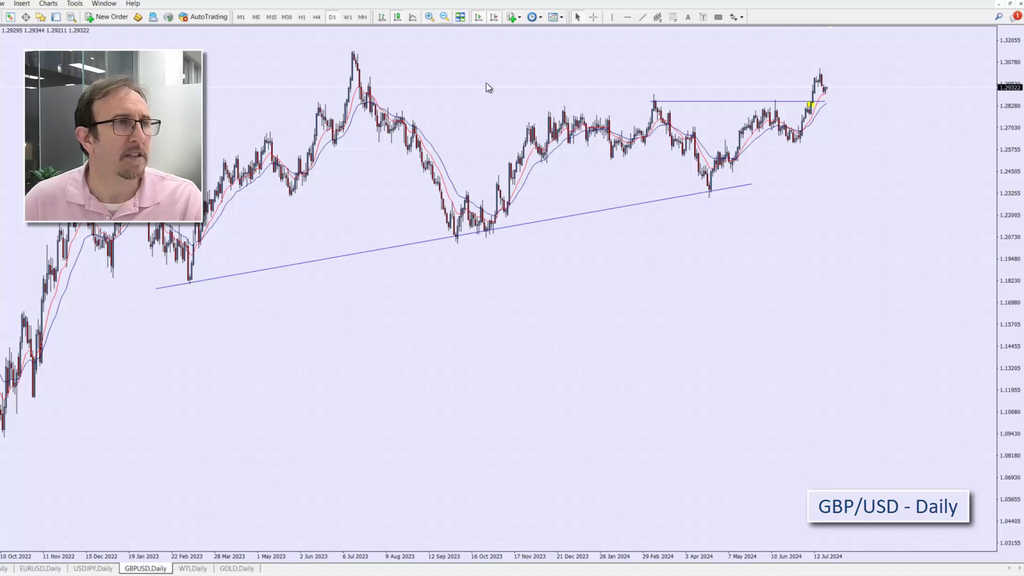
{"action": "middle_click", "coordinate": [509, 56]}
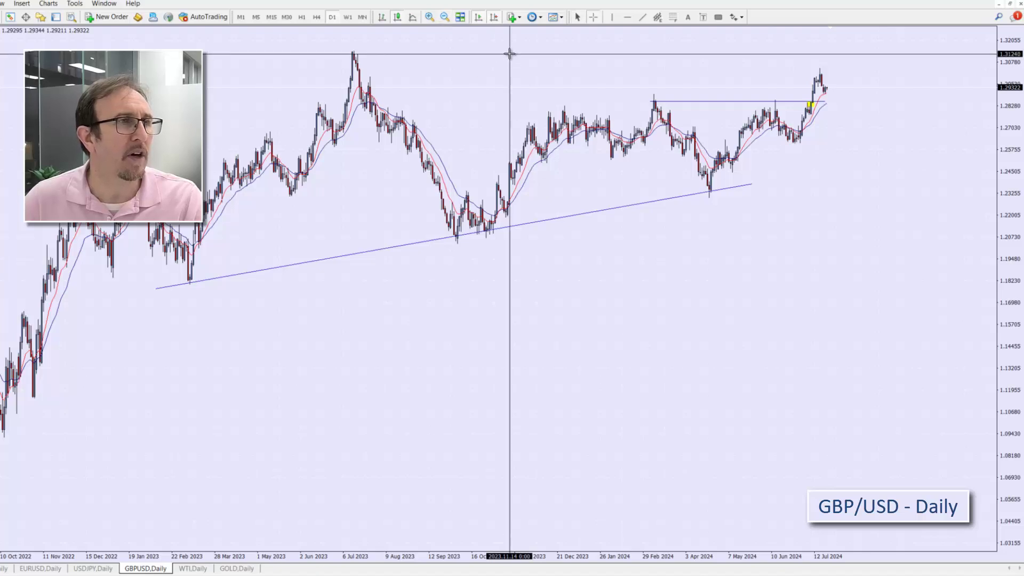
{"action": "left_click", "coordinate": [628, 17]}
{"action": "left_click", "coordinate": [604, 49]}
{"action": "left_click_drag", "start_coordinate": [603, 51], "coordinate": [599, 54]}
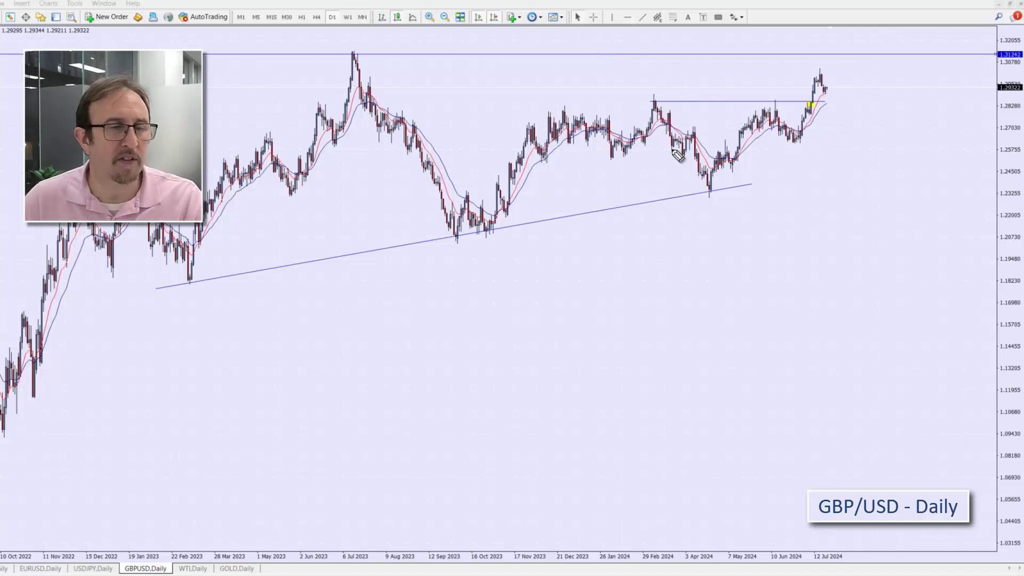
Mark the July 2023 and July 2024 peaks freehand, then clear the marks
{"action": "mouse_move", "coordinate": [350, 46]}
{"action": "left_mouse_down"}
{"action": "mouse_move", "coordinate": [352, 66]}
{"action": "mouse_move", "coordinate": [362, 56]}
{"action": "mouse_move", "coordinate": [354, 45]}
{"action": "left_mouse_up"}
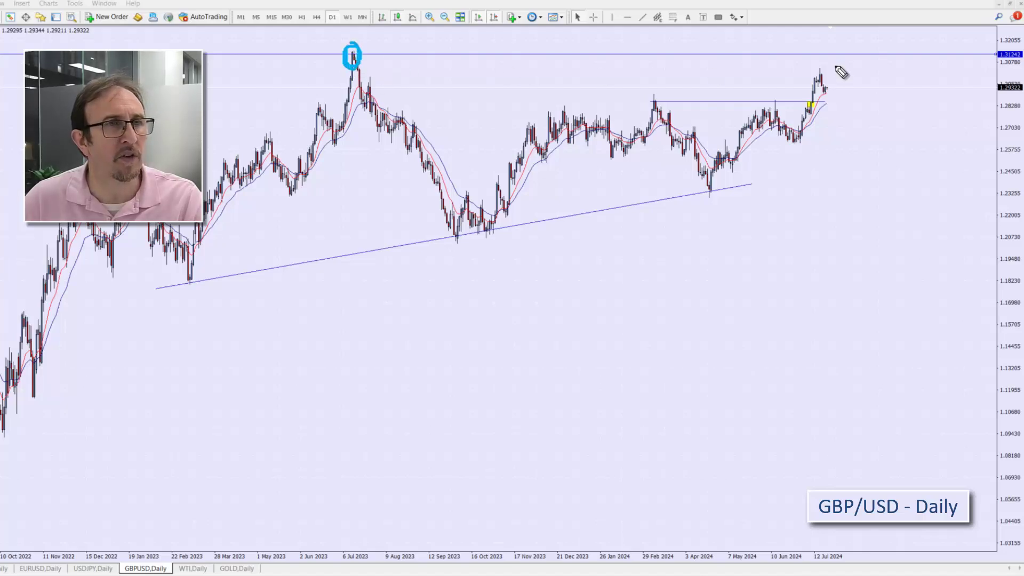
{"action": "mouse_move", "coordinate": [841, 51]}
{"action": "left_mouse_down"}
{"action": "mouse_move", "coordinate": [846, 64]}
{"action": "mouse_move", "coordinate": [834, 48]}
{"action": "left_mouse_up"}
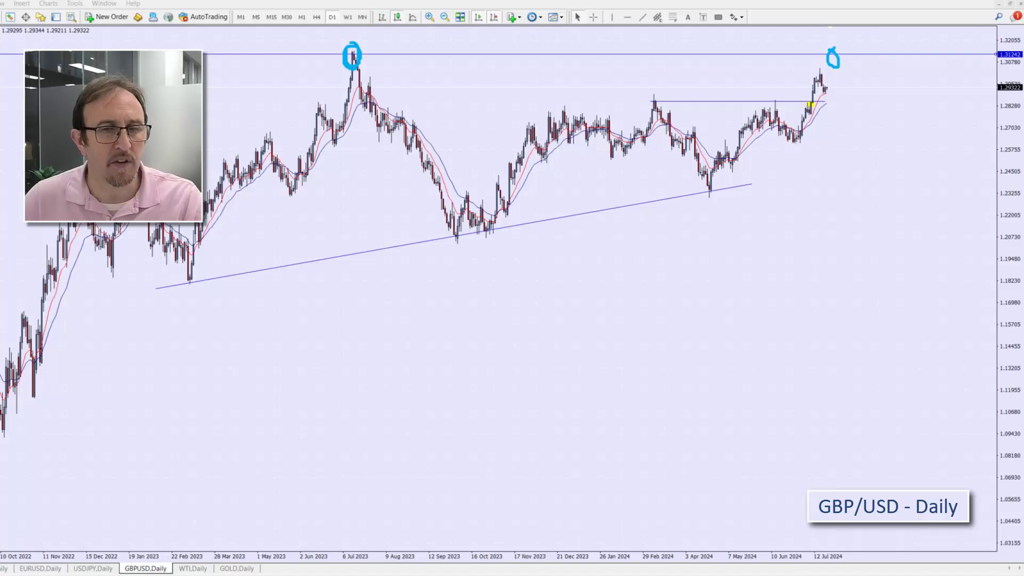
{"action": "key", "text": "Escape"}
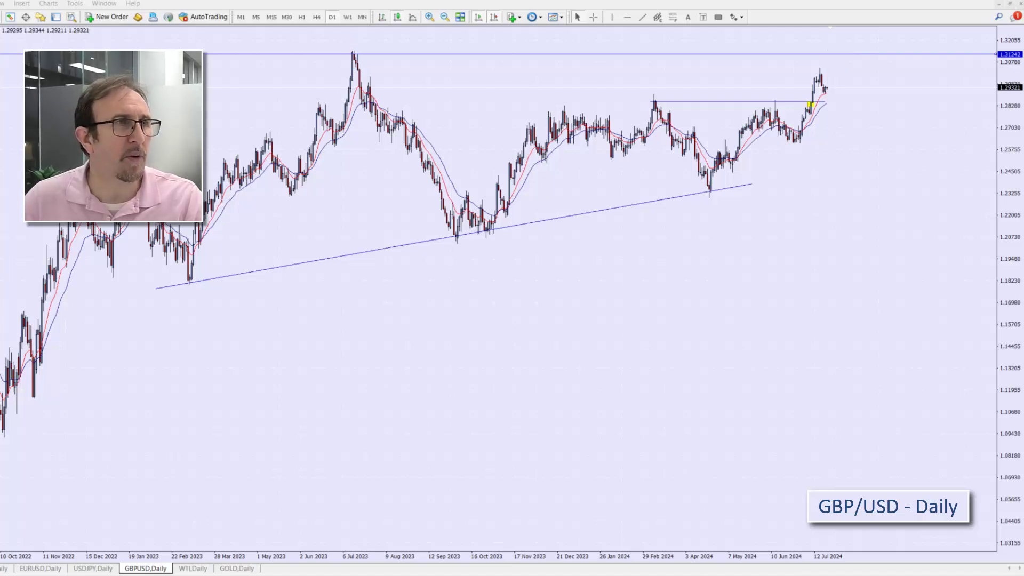
Zoom in on recent candles and compress the price scale to show the 1.3124 line
{"action": "left_click", "coordinate": [432, 17]}
{"action": "left_click", "coordinate": [431, 18]}
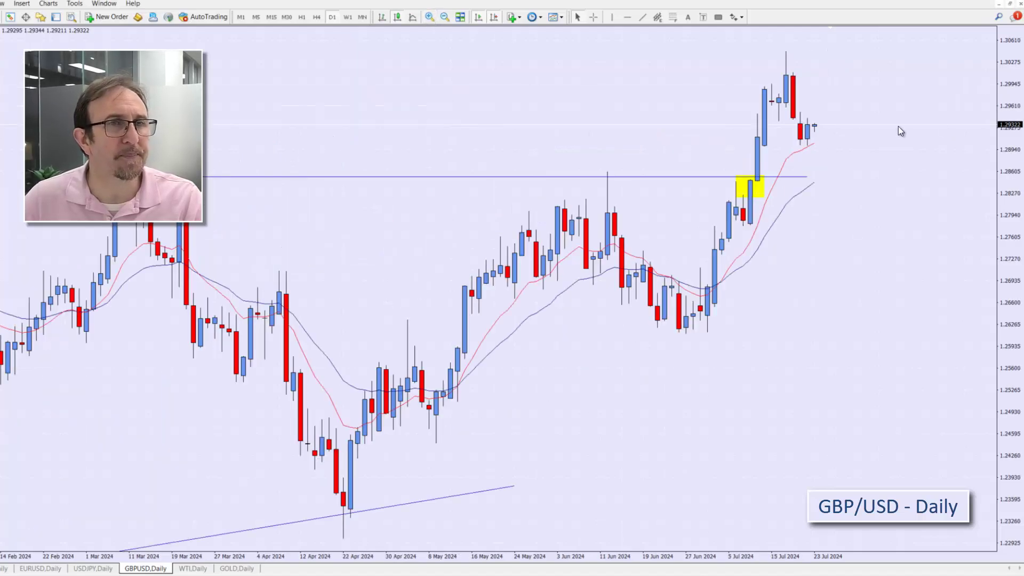
{"action": "left_click_drag", "start_coordinate": [1012, 176], "coordinate": [1013, 208]}
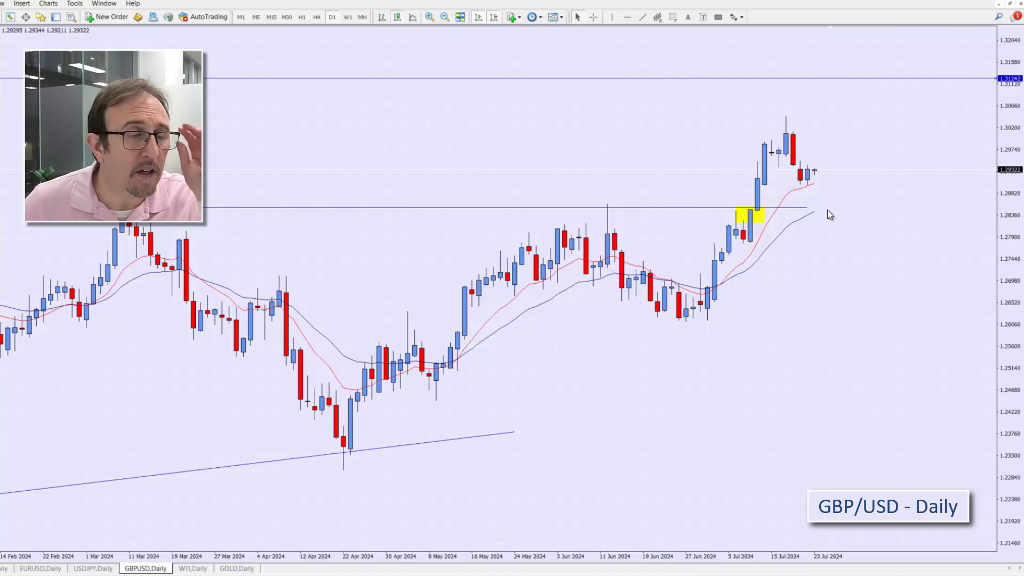
Read prices with the crosshair near the latest candles, then turn it off
{"action": "middle_click", "coordinate": [807, 191]}
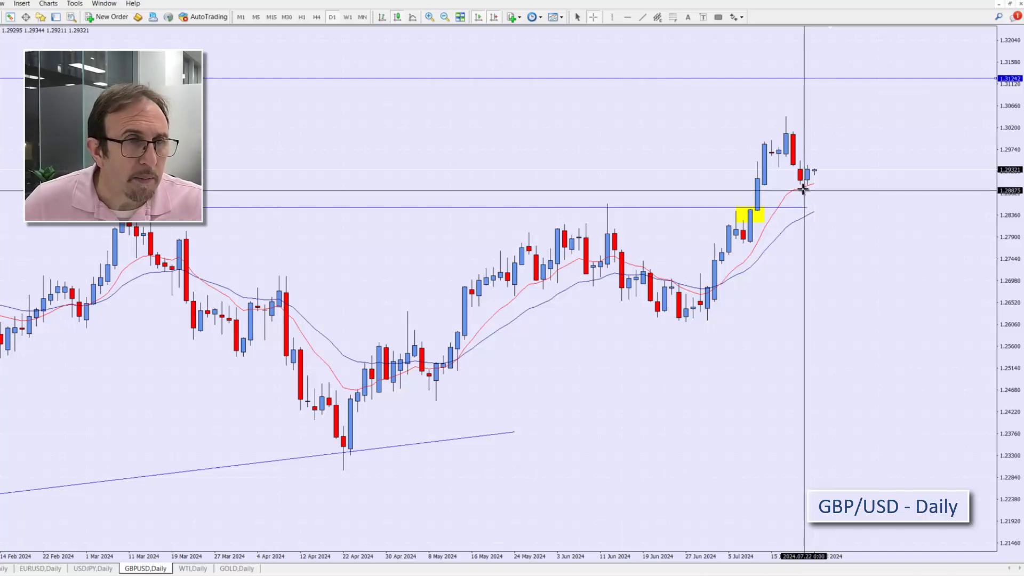
{"action": "mouse_move", "coordinate": [800, 188]}
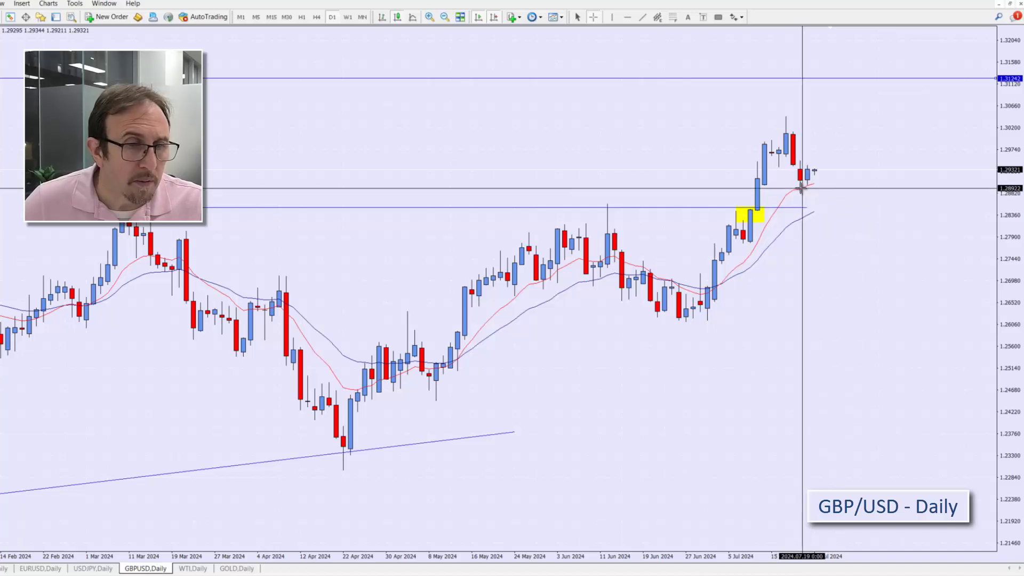
{"action": "key", "text": "Escape"}
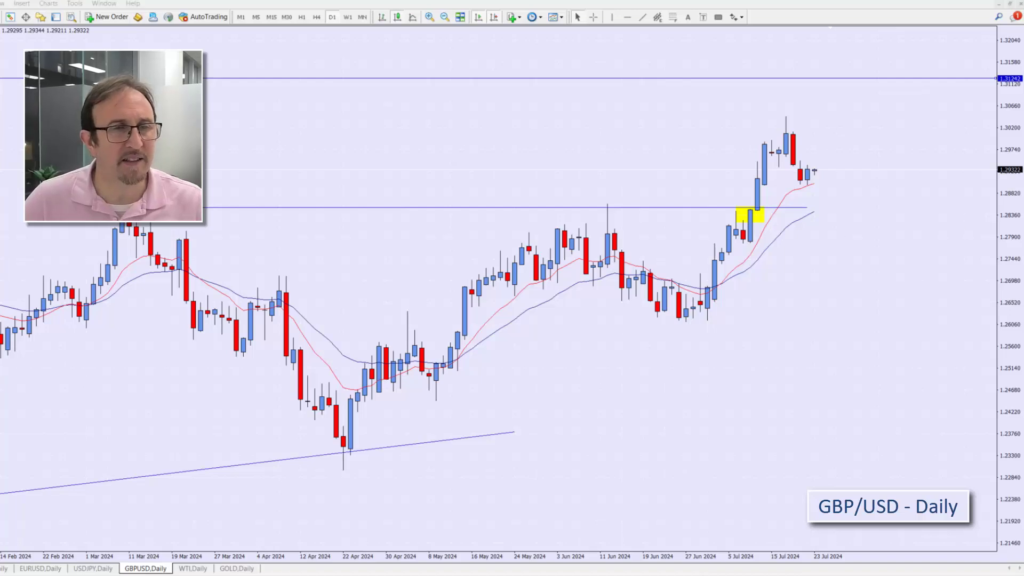
Sketch and undo a candle circle and rising path, then delete the yellow box and lower horizontal line
{"action": "mouse_move", "coordinate": [798, 156]}
{"action": "left_mouse_down"}
{"action": "mouse_move", "coordinate": [795, 172]}
{"action": "mouse_move", "coordinate": [816, 199]}
{"action": "mouse_move", "coordinate": [822, 171]}
{"action": "mouse_move", "coordinate": [802, 160]}
{"action": "left_mouse_up"}
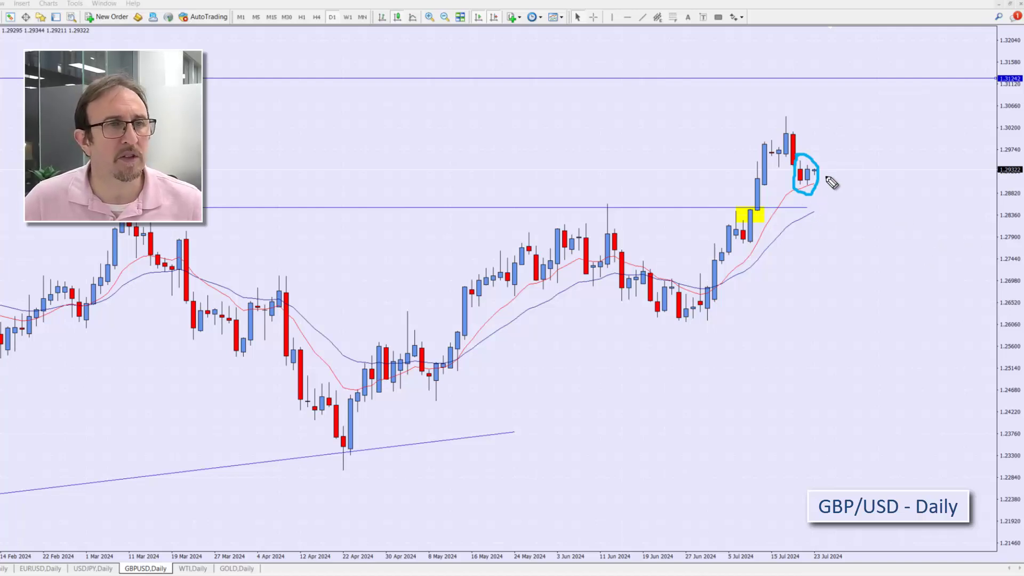
{"action": "mouse_move", "coordinate": [816, 167]}
{"action": "left_mouse_down"}
{"action": "mouse_move", "coordinate": [852, 109]}
{"action": "mouse_move", "coordinate": [871, 111]}
{"action": "left_mouse_up"}
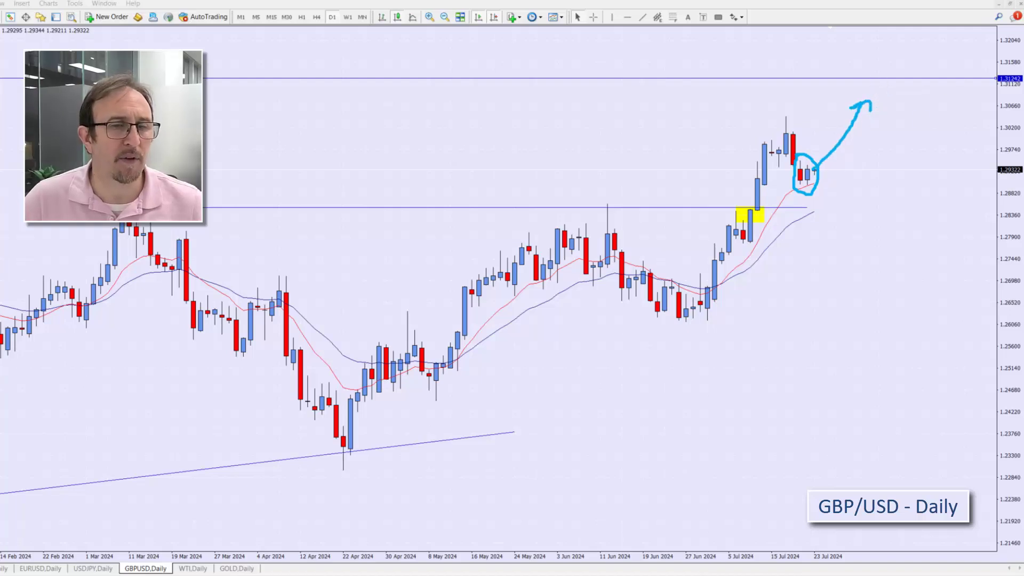
{"action": "key", "text": "ctrl+z"}
{"action": "key", "text": "ctrl+z"}
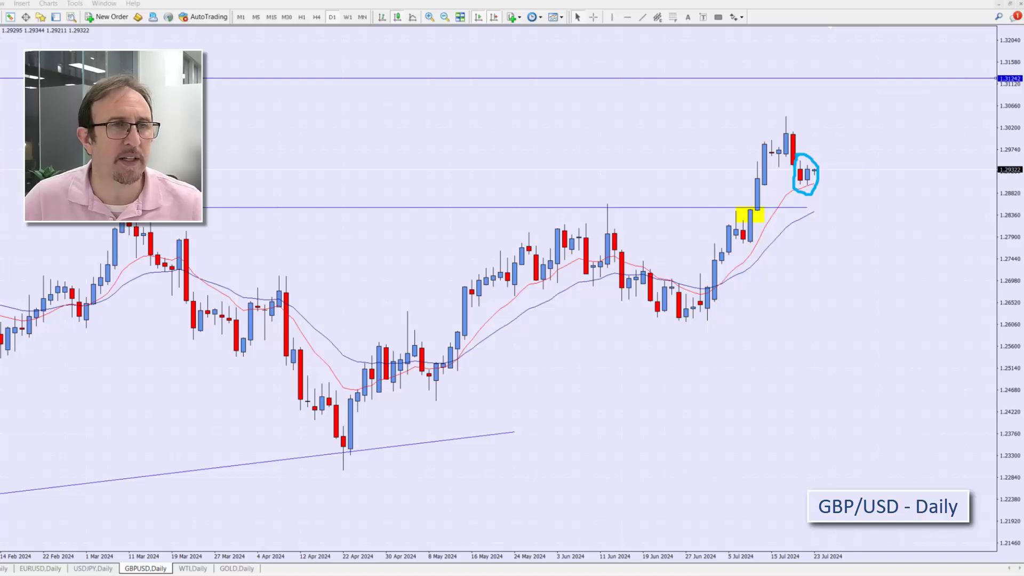
{"action": "key", "text": "ctrl+z"}
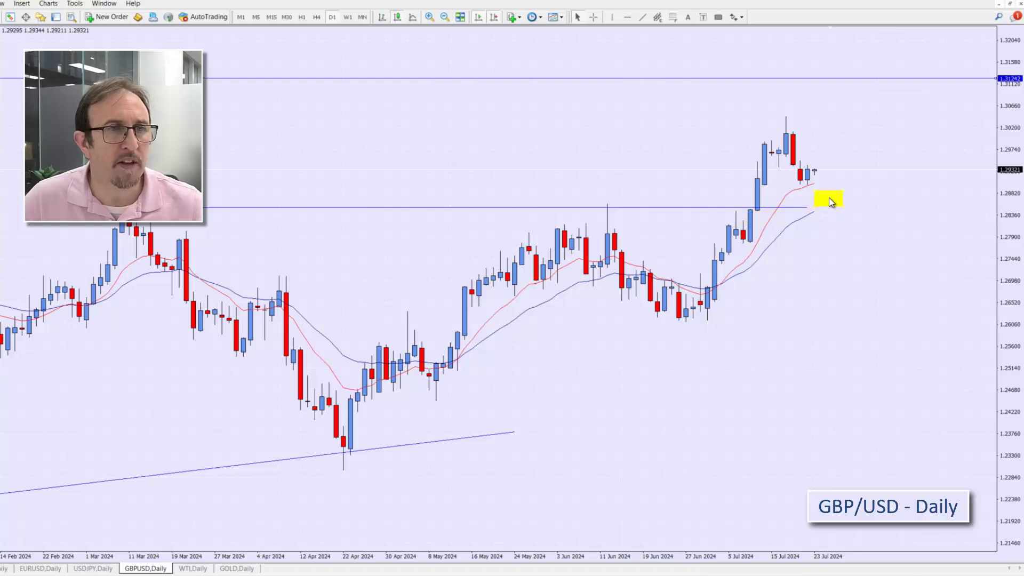
{"action": "left_click_drag", "start_coordinate": [840, 207], "coordinate": [850, 216]}
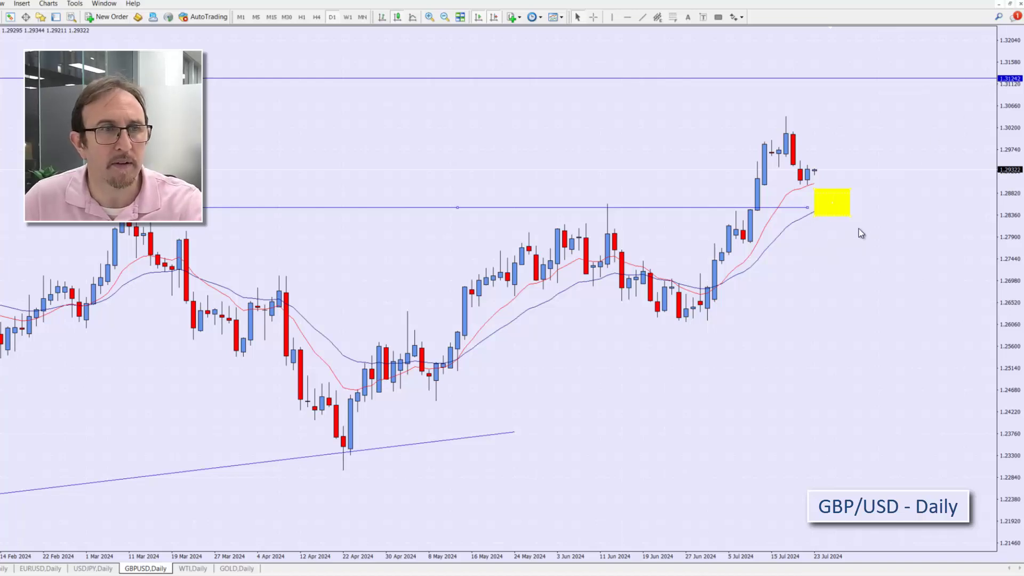
{"action": "key", "text": "Delete"}
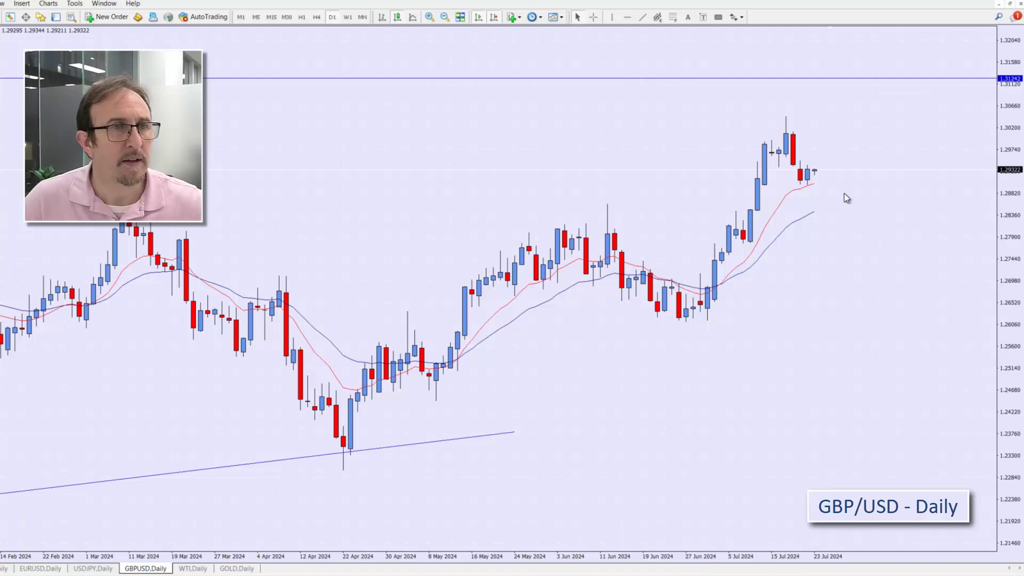
Draw a yellow rectangle just below the latest GBP/USD candles and sketch a rise from it
{"action": "left_click", "coordinate": [718, 17]}
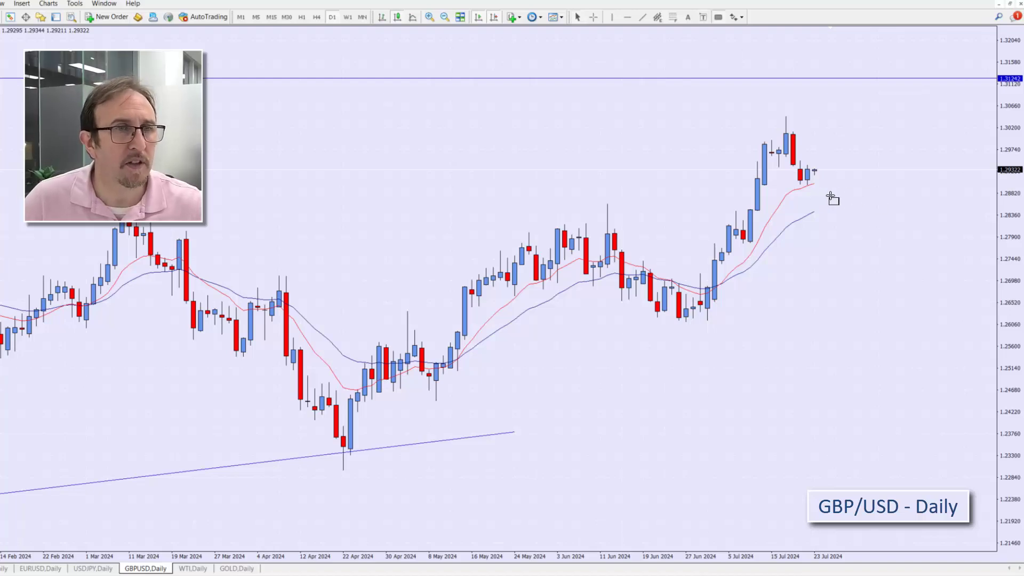
{"action": "left_click_drag", "start_coordinate": [814, 190], "coordinate": [844, 219]}
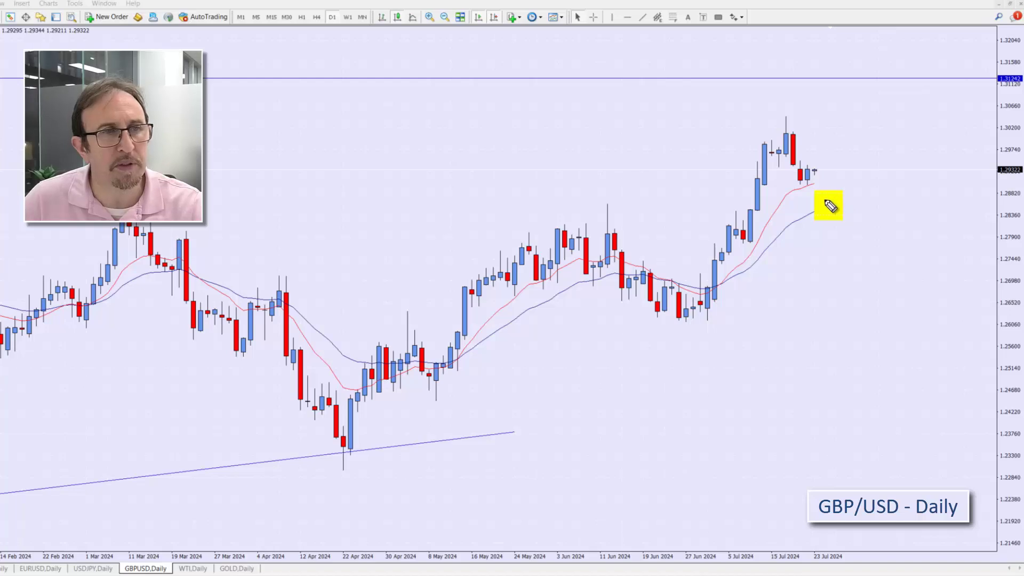
{"action": "mouse_move", "coordinate": [839, 200]}
{"action": "left_mouse_down"}
{"action": "mouse_move", "coordinate": [885, 130]}
{"action": "mouse_move", "coordinate": [895, 138]}
{"action": "left_mouse_up"}
Sketch longer rising arrows, erase them, and redraw a rise from the last candle toward 1.3124
{"action": "mouse_move", "coordinate": [578, 437]}
{"action": "left_mouse_down"}
{"action": "mouse_move", "coordinate": [888, 255]}
{"action": "mouse_move", "coordinate": [899, 232]}
{"action": "left_mouse_up"}
{"action": "mouse_move", "coordinate": [871, 255]}
{"action": "left_mouse_down"}
{"action": "mouse_move", "coordinate": [899, 232]}
{"action": "mouse_move", "coordinate": [906, 252]}
{"action": "left_mouse_up"}
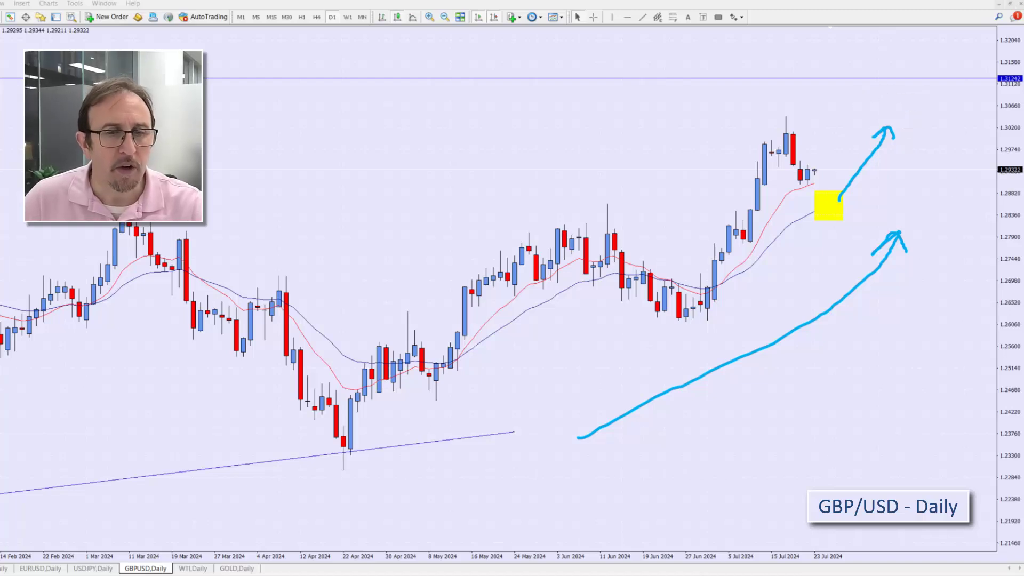
{"action": "key", "text": "Escape"}
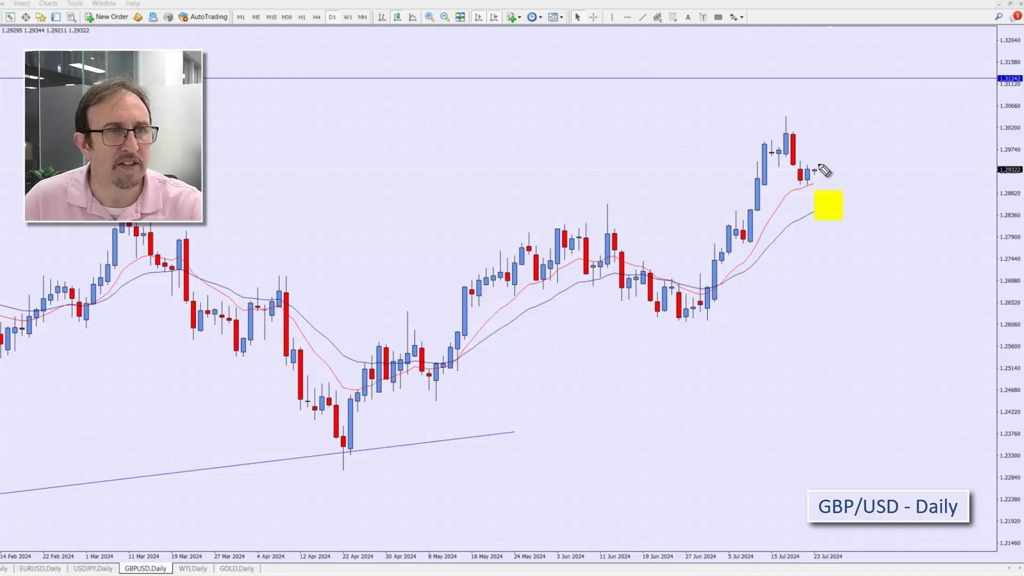
{"action": "left_click_drag", "start_coordinate": [816, 170], "coordinate": [857, 96]}
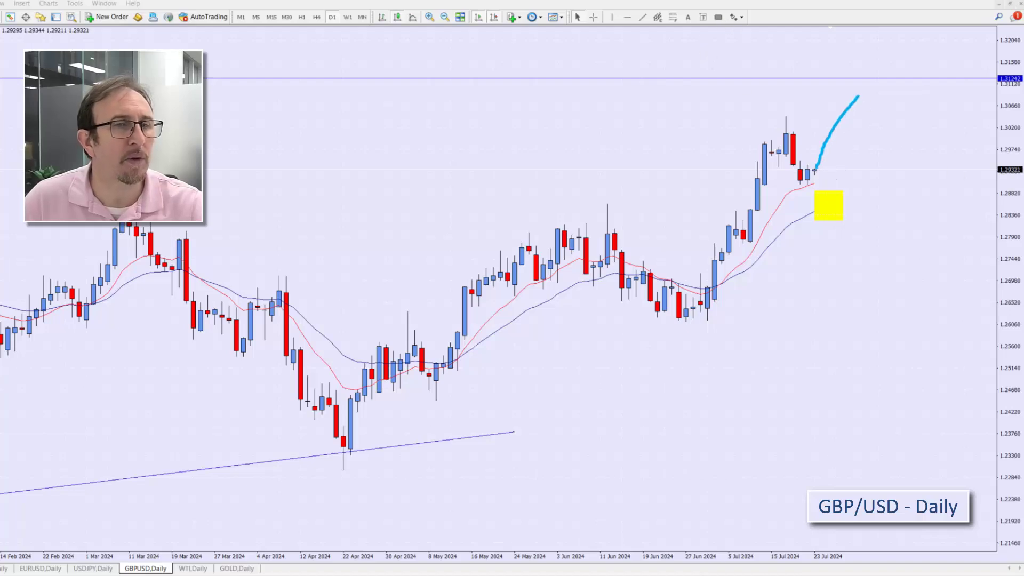
Box the 1.3124 horizontal line in yellow, and sketch then clear a drop arrow from it
{"action": "left_click", "coordinate": [718, 17]}
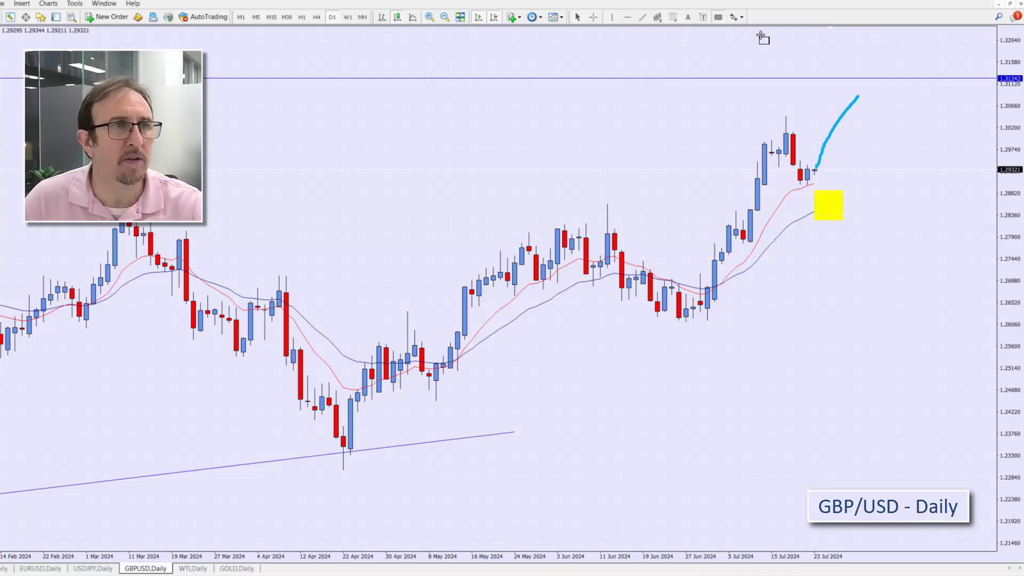
{"action": "mouse_move", "coordinate": [879, 75]}
{"action": "left_mouse_down"}
{"action": "mouse_move", "coordinate": [888, 94]}
{"action": "mouse_move", "coordinate": [901, 96]}
{"action": "left_mouse_up"}
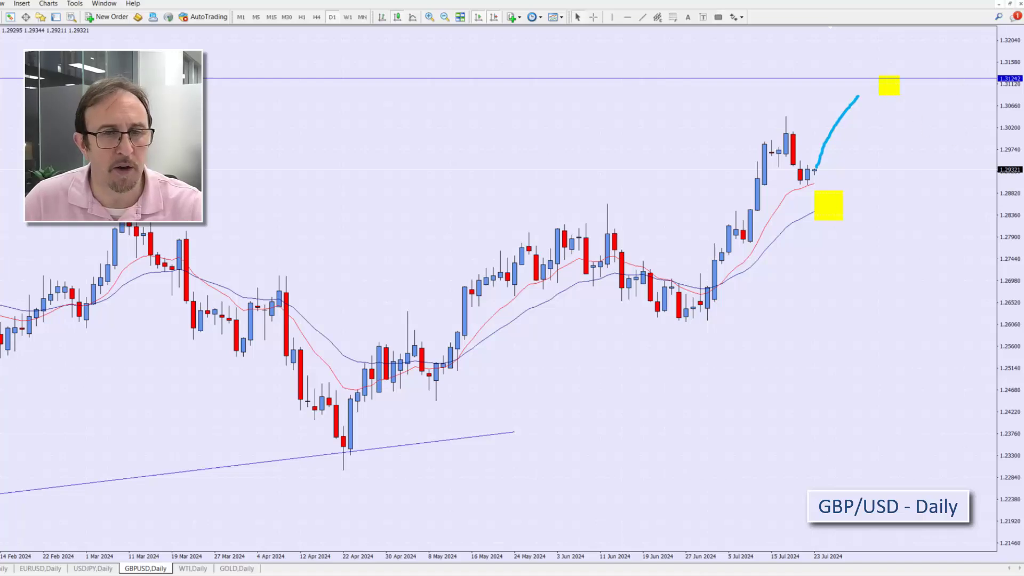
{"action": "mouse_move", "coordinate": [890, 88]}
{"action": "left_mouse_down"}
{"action": "mouse_move", "coordinate": [931, 158]}
{"action": "mouse_move", "coordinate": [928, 144]}
{"action": "left_mouse_up"}
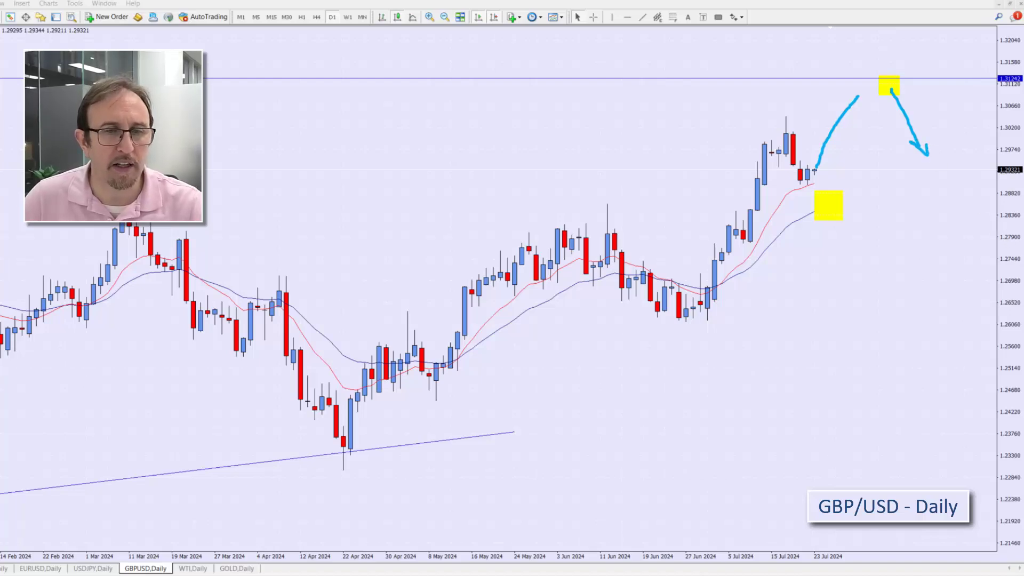
{"action": "key", "text": "Escape"}
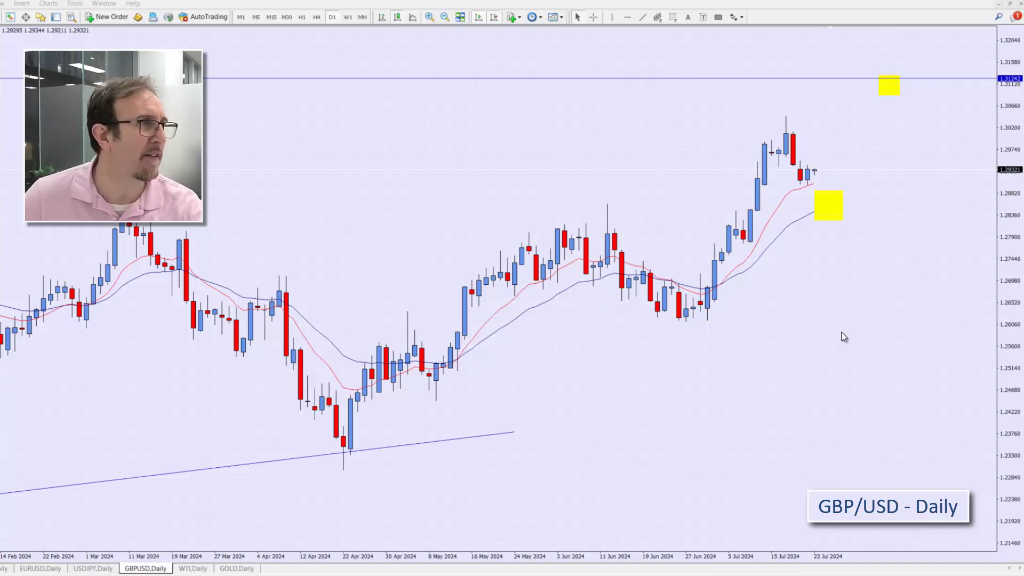
Show the WTI daily chart; circle the early-July candles, sketch a downward arrow, then erase both
{"action": "left_click", "coordinate": [200, 570]}
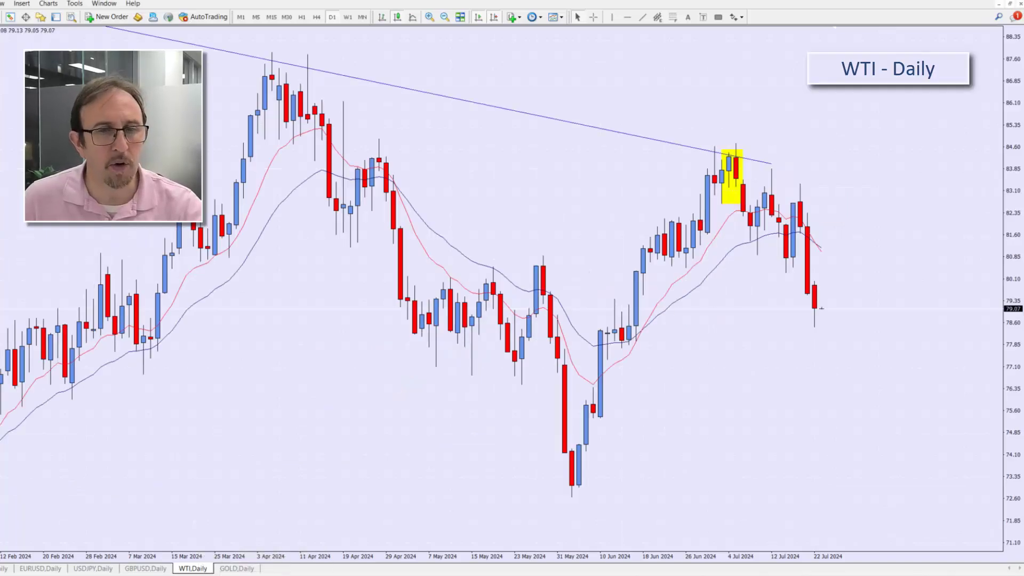
{"action": "mouse_move", "coordinate": [736, 141]}
{"action": "left_mouse_down"}
{"action": "mouse_move", "coordinate": [741, 197]}
{"action": "mouse_move", "coordinate": [746, 146]}
{"action": "left_mouse_up"}
{"action": "mouse_move", "coordinate": [754, 196]}
{"action": "left_mouse_down"}
{"action": "mouse_move", "coordinate": [794, 229]}
{"action": "mouse_move", "coordinate": [844, 319]}
{"action": "mouse_move", "coordinate": [833, 315]}
{"action": "left_mouse_up"}
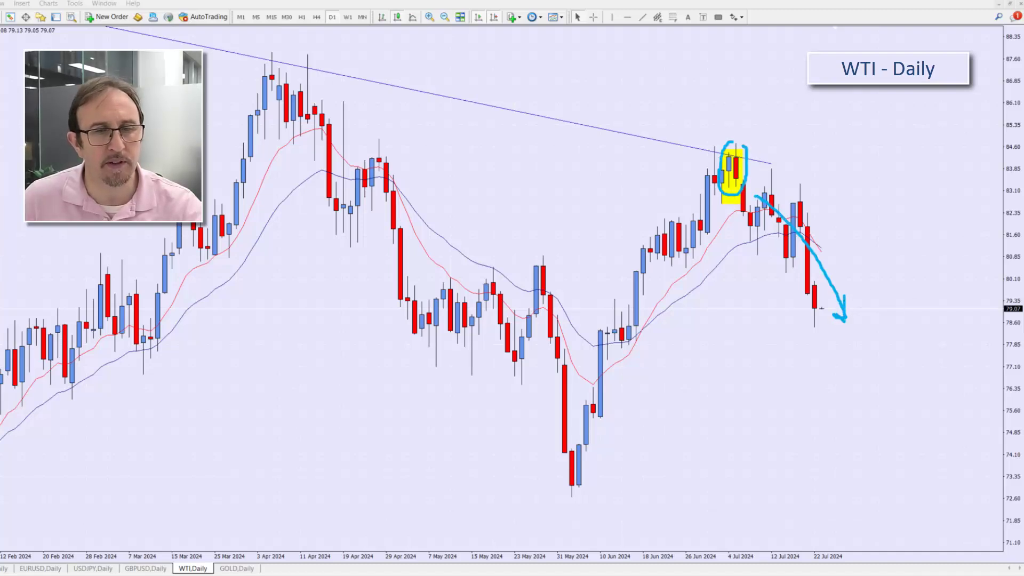
{"action": "key", "text": "e"}
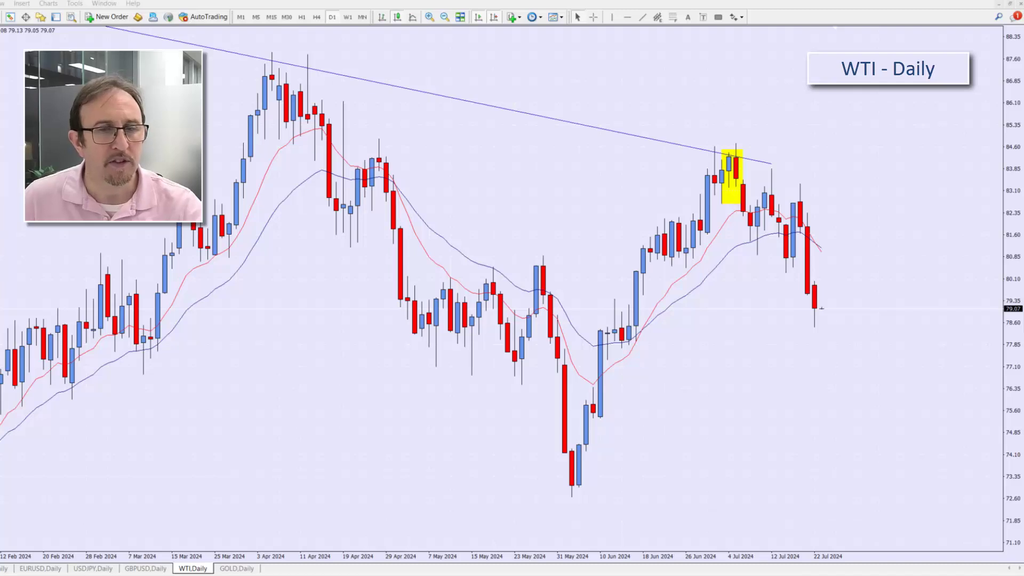
Zoom out to 2022 and draw a rising trendline joining the December 2023 and June 2024 lows
{"action": "left_click", "coordinate": [443, 17]}
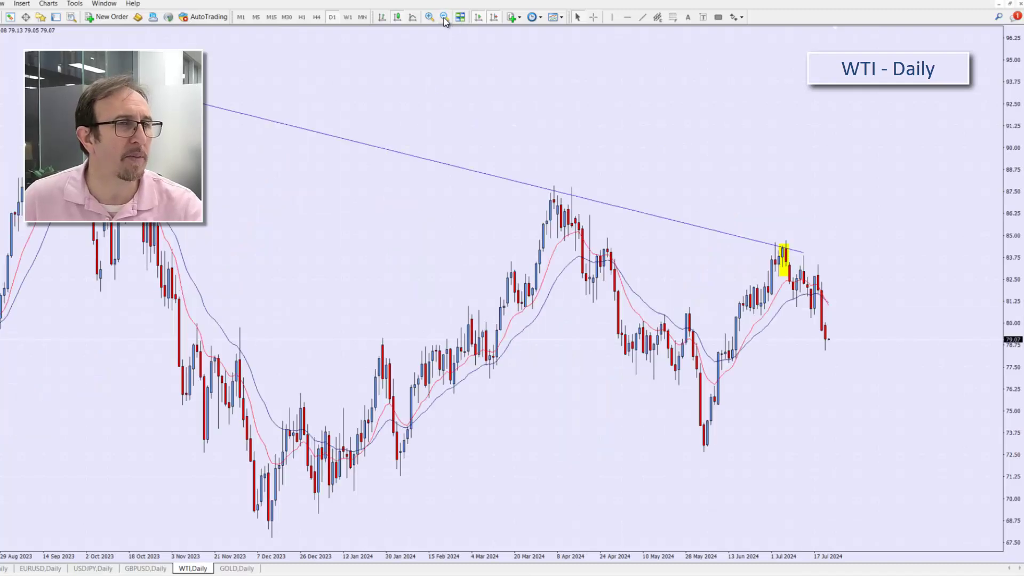
{"action": "left_click", "coordinate": [443, 18]}
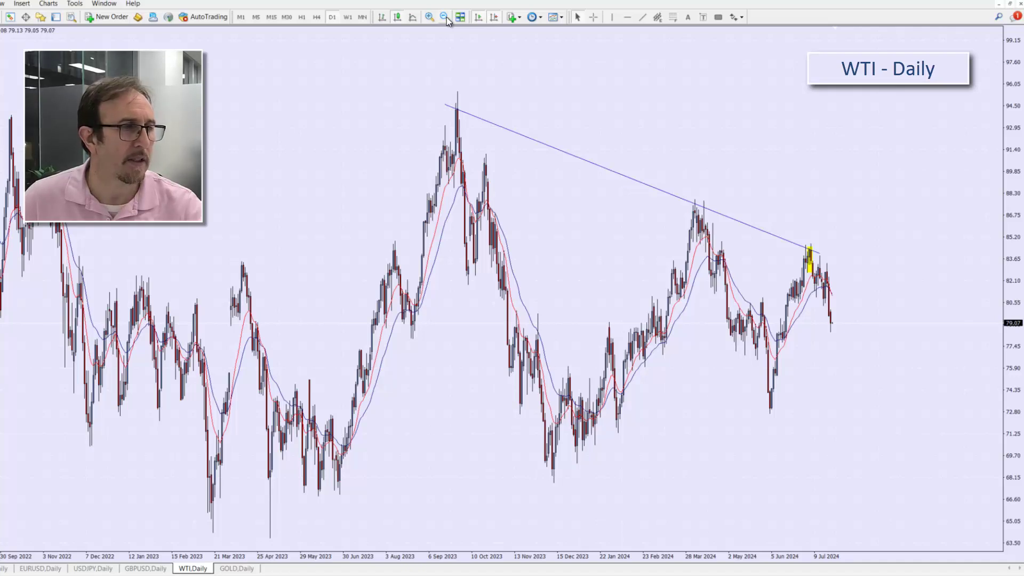
{"action": "left_click", "coordinate": [641, 17]}
{"action": "left_click_drag", "start_coordinate": [527, 483], "coordinate": [869, 377]}
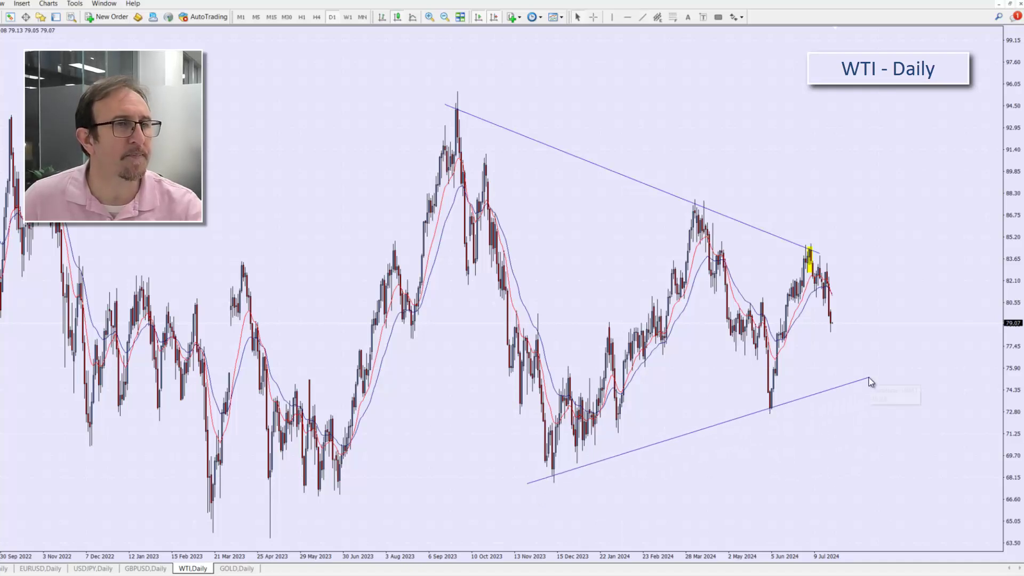
{"action": "double_click", "coordinate": [869, 379]}
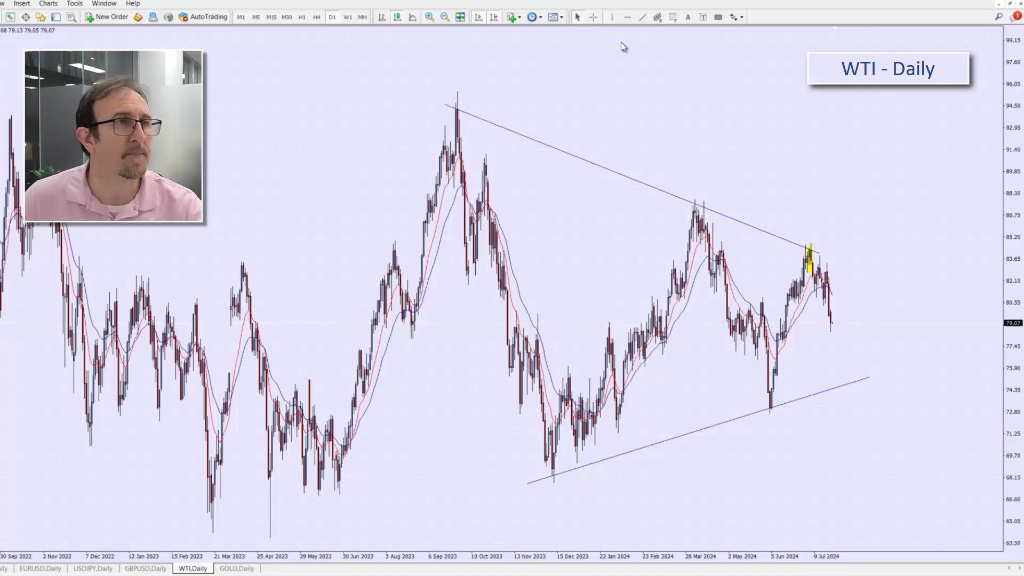
Zoom back in on the recent WTI candles
{"action": "left_click", "coordinate": [429, 17]}
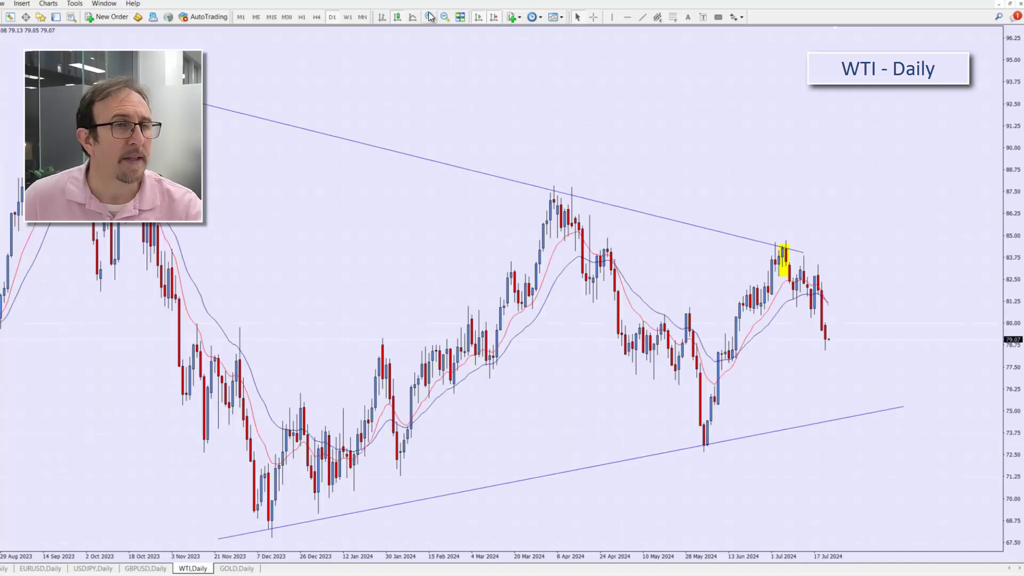
{"action": "left_click", "coordinate": [429, 17]}
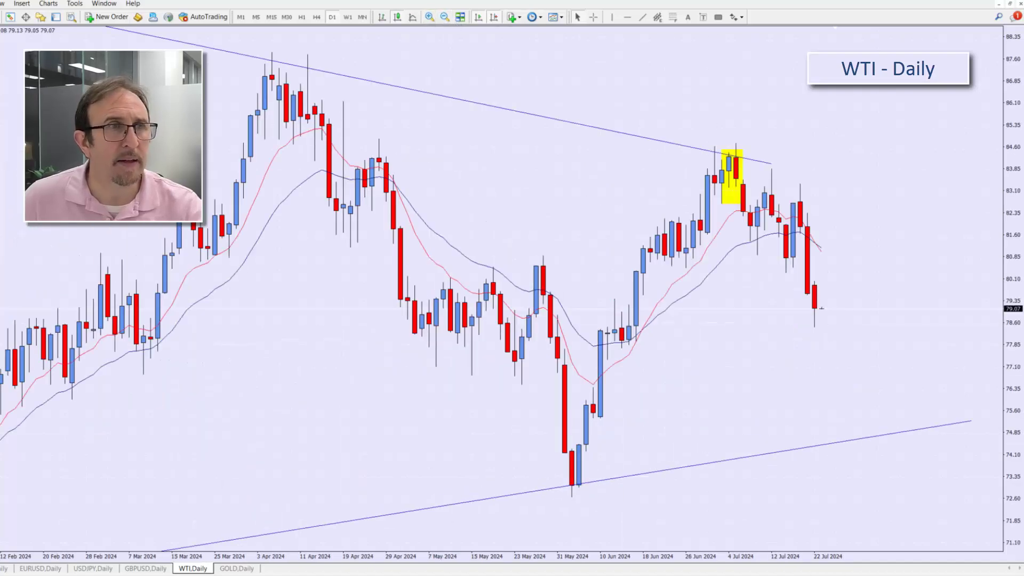
{"action": "left_click", "coordinate": [717, 17]}
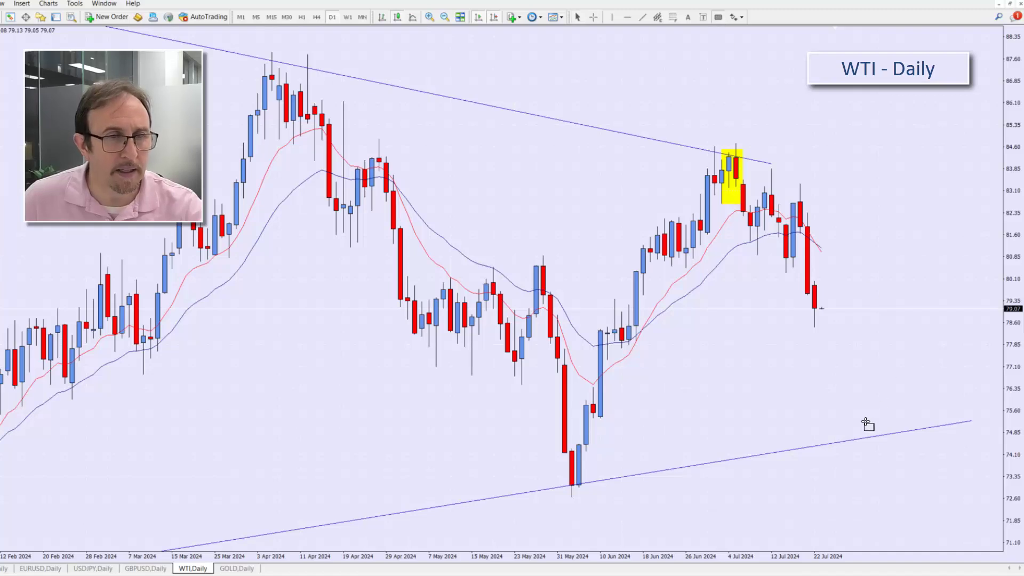
Box the lower trendline near 74.85 in yellow, sketch and clear arrows, and extend the upper trendline right
{"action": "left_click_drag", "start_coordinate": [851, 420], "coordinate": [876, 445]}
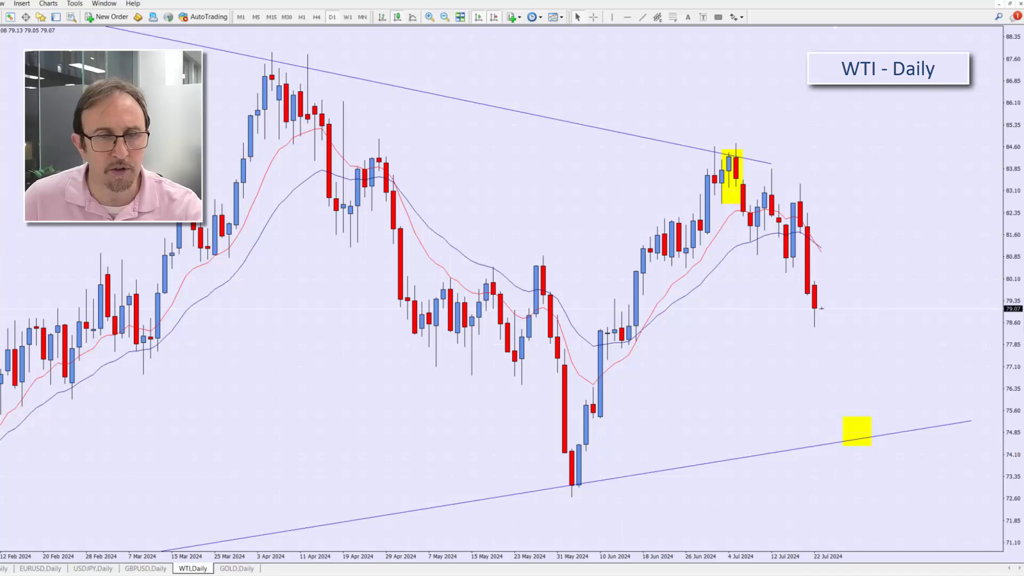
{"action": "left_click_drag", "start_coordinate": [819, 321], "coordinate": [866, 422]}
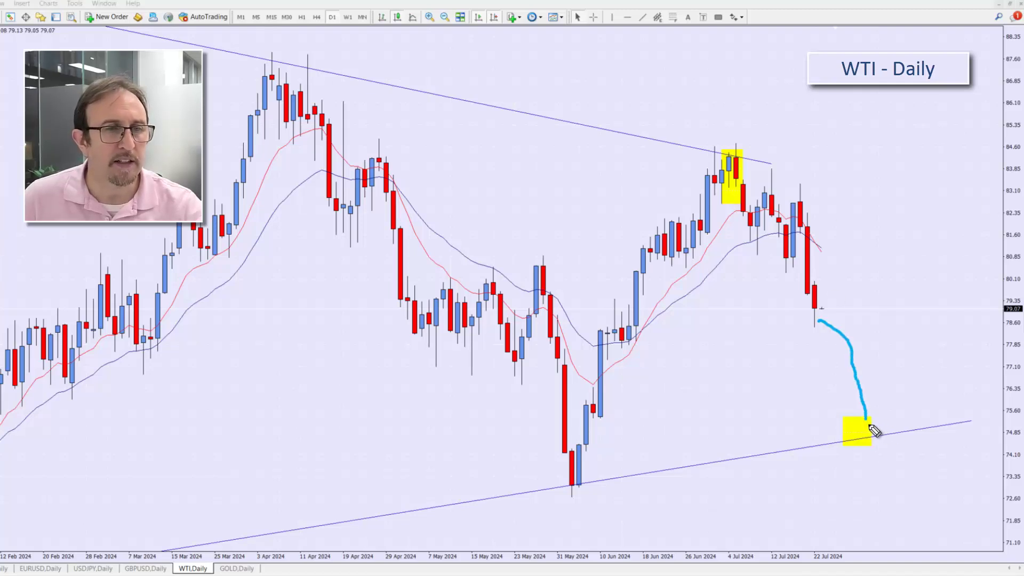
{"action": "mouse_move", "coordinate": [871, 426]}
{"action": "left_mouse_down"}
{"action": "mouse_move", "coordinate": [913, 339]}
{"action": "mouse_move", "coordinate": [914, 364]}
{"action": "left_mouse_up"}
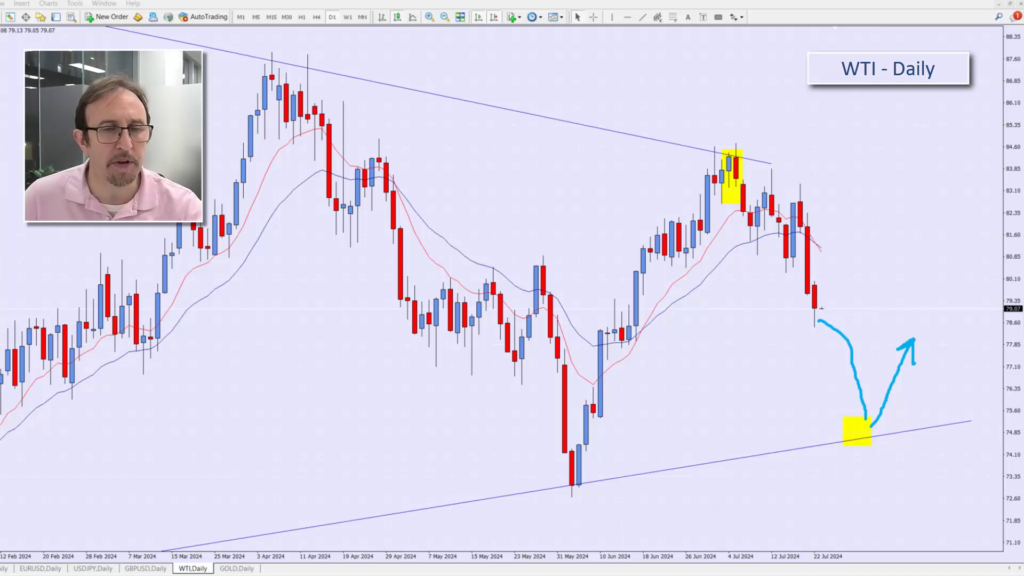
{"action": "key", "text": "Escape"}
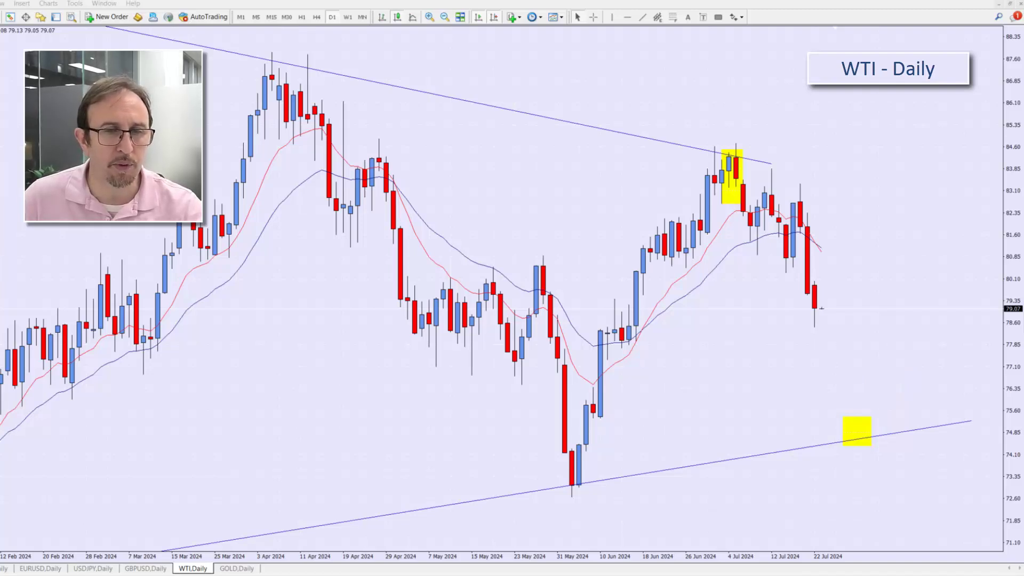
{"action": "left_click_drag", "start_coordinate": [770, 163], "coordinate": [985, 206]}
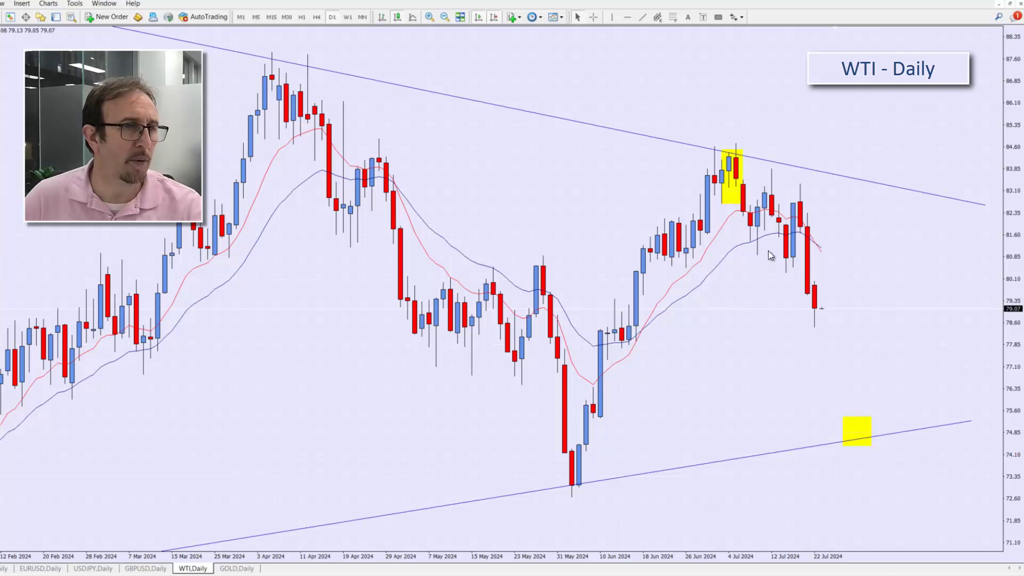
On the GOLD daily chart, trace and clear the April–July swings, then delete the 2427 and 2285 lines
{"action": "left_click", "coordinate": [234, 569]}
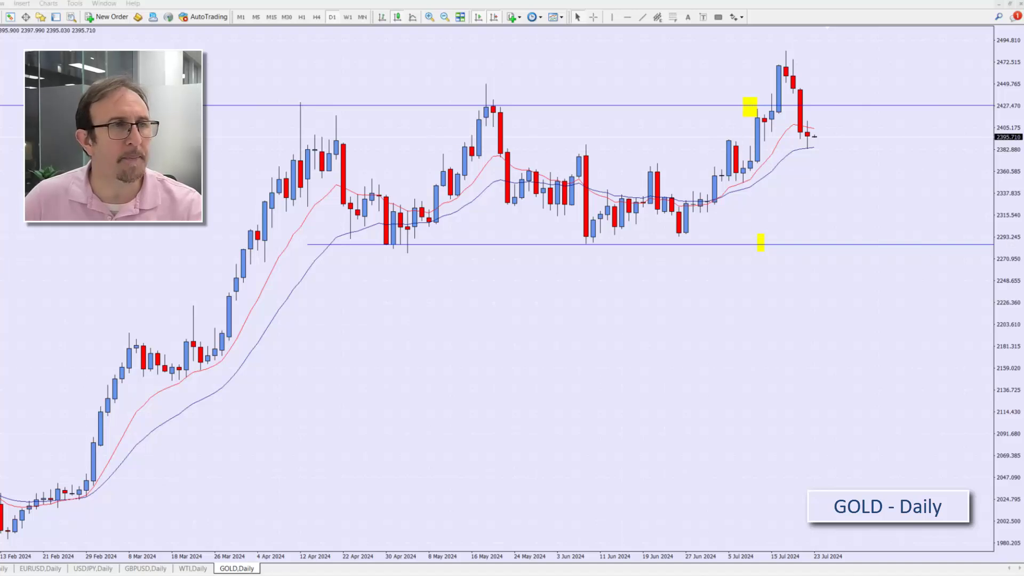
{"action": "mouse_move", "coordinate": [345, 112]}
{"action": "left_mouse_down"}
{"action": "mouse_move", "coordinate": [423, 232]}
{"action": "mouse_move", "coordinate": [575, 173]}
{"action": "left_mouse_up"}
{"action": "mouse_move", "coordinate": [618, 229]}
{"action": "left_mouse_down"}
{"action": "mouse_move", "coordinate": [712, 170]}
{"action": "mouse_move", "coordinate": [785, 53]}
{"action": "left_mouse_up"}
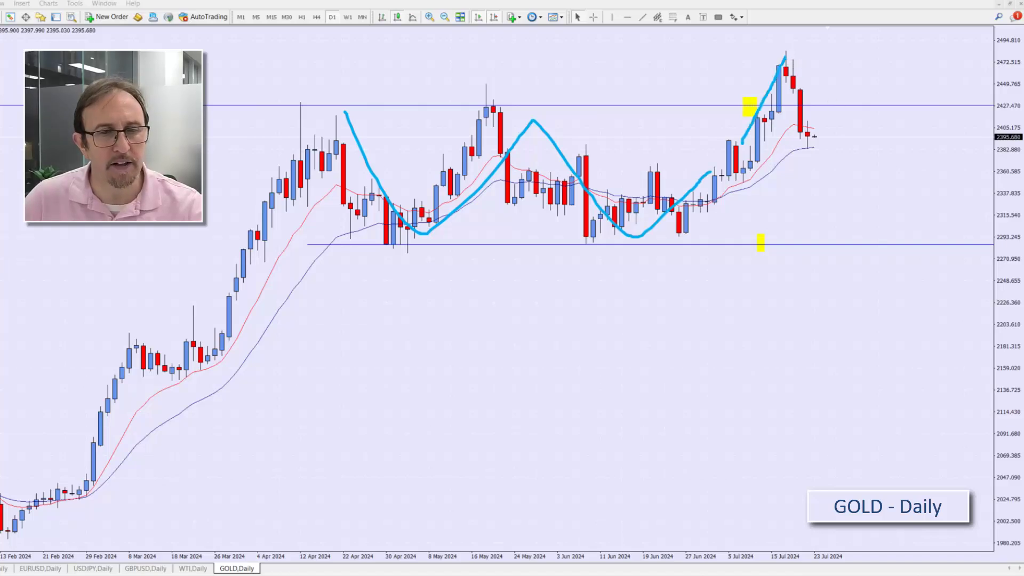
{"action": "key", "text": "Escape"}
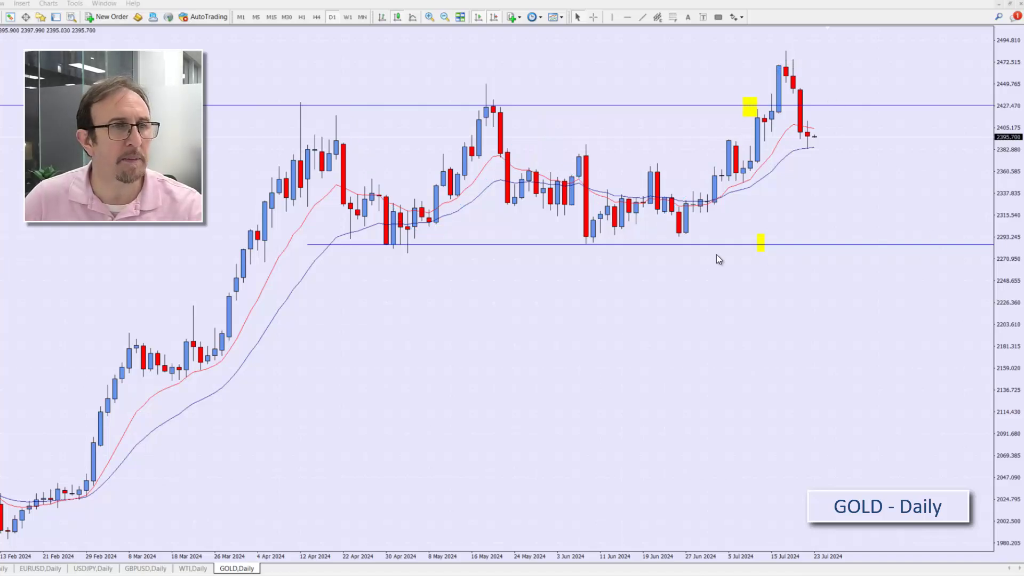
{"action": "left_click", "coordinate": [987, 104]}
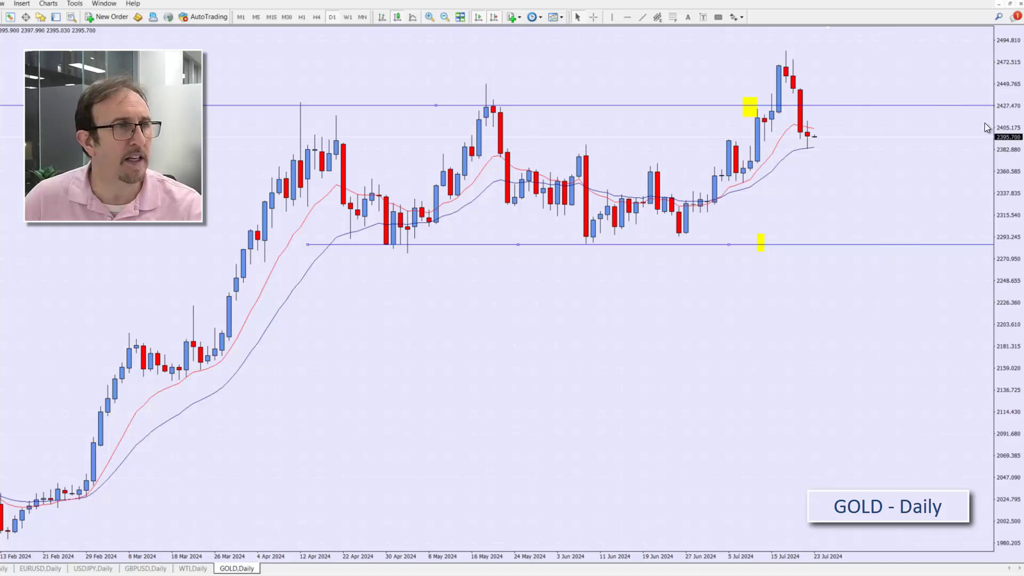
{"action": "key", "text": "Delete"}
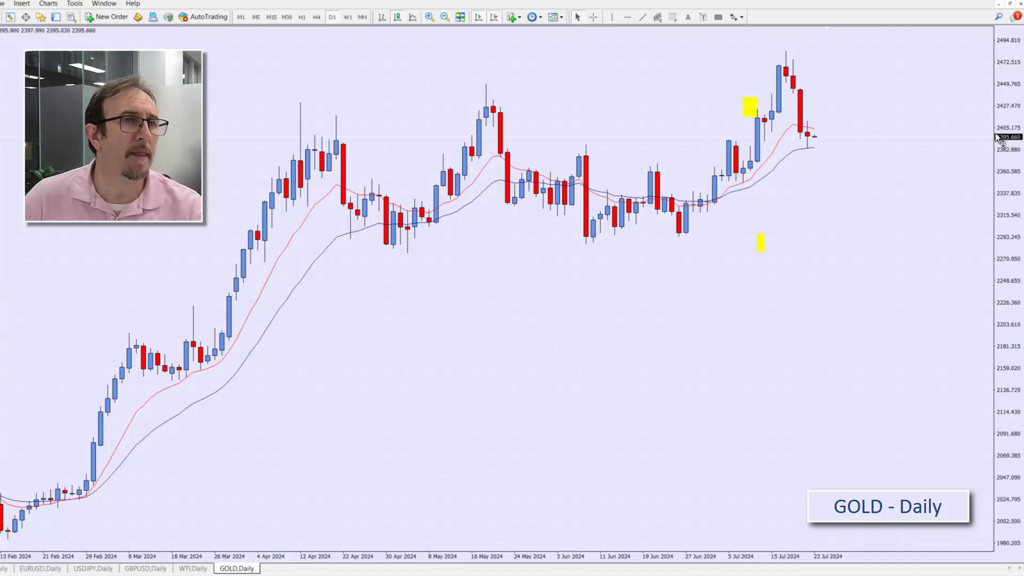
Zoom out, draw a rising trendline across the GOLD April–July highs, then zoom back in
{"action": "left_click", "coordinate": [444, 17]}
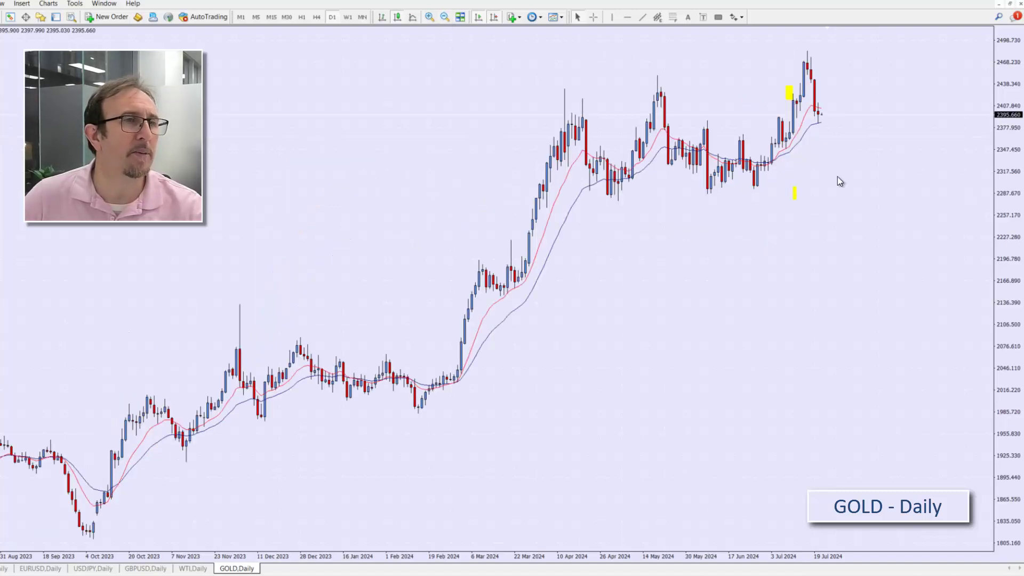
{"action": "left_click", "coordinate": [641, 17]}
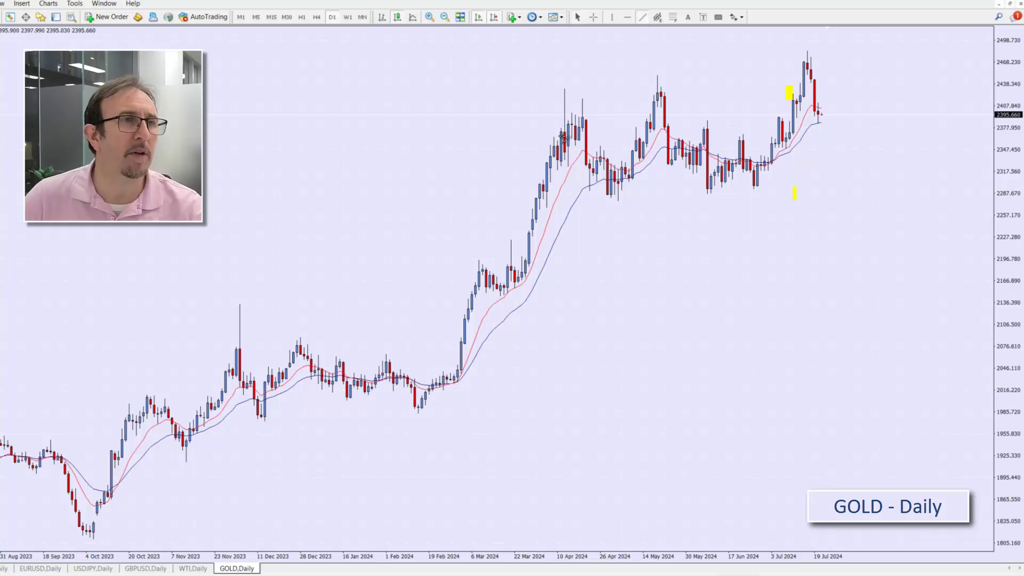
{"action": "mouse_move", "coordinate": [550, 107]}
{"action": "left_mouse_down"}
{"action": "mouse_move", "coordinate": [807, 49]}
{"action": "mouse_move", "coordinate": [947, 40]}
{"action": "mouse_move", "coordinate": [918, 34]}
{"action": "left_mouse_up"}
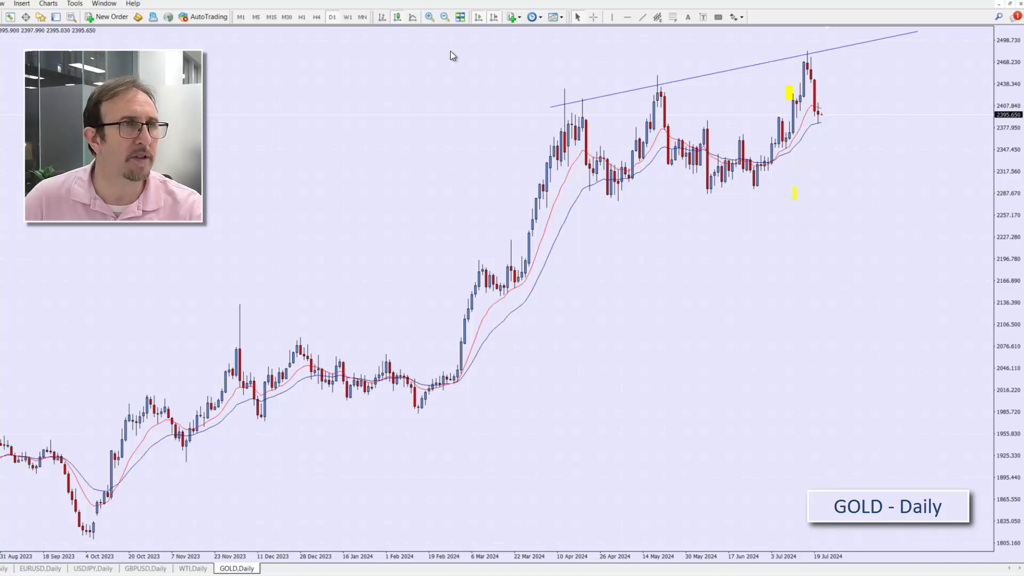
{"action": "left_click", "coordinate": [430, 17]}
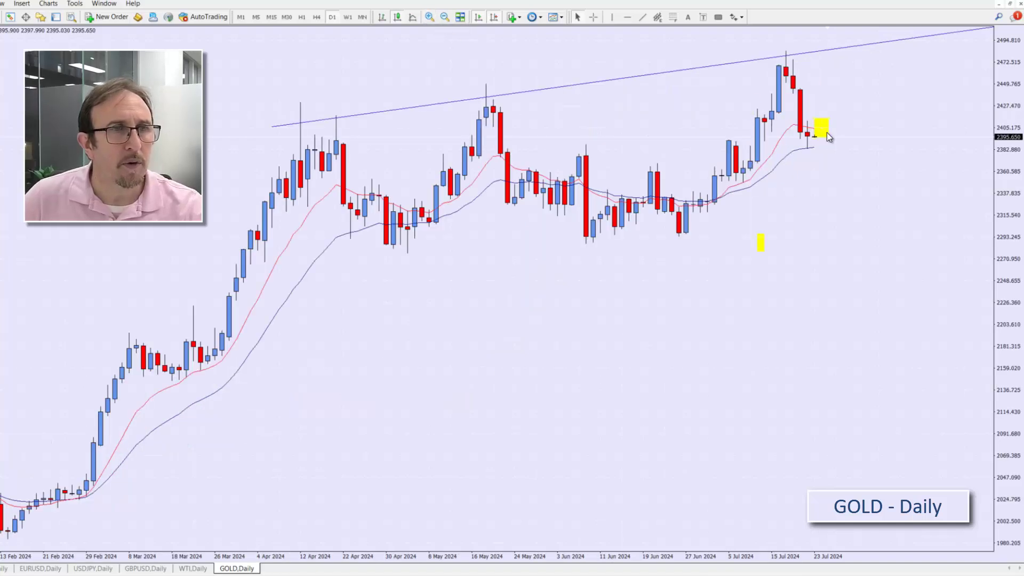
Box the latest GOLD candles in yellow, sketch a rise, and move the small box up to the trendline near 2494
{"action": "left_click_drag", "start_coordinate": [818, 139], "coordinate": [836, 164]}
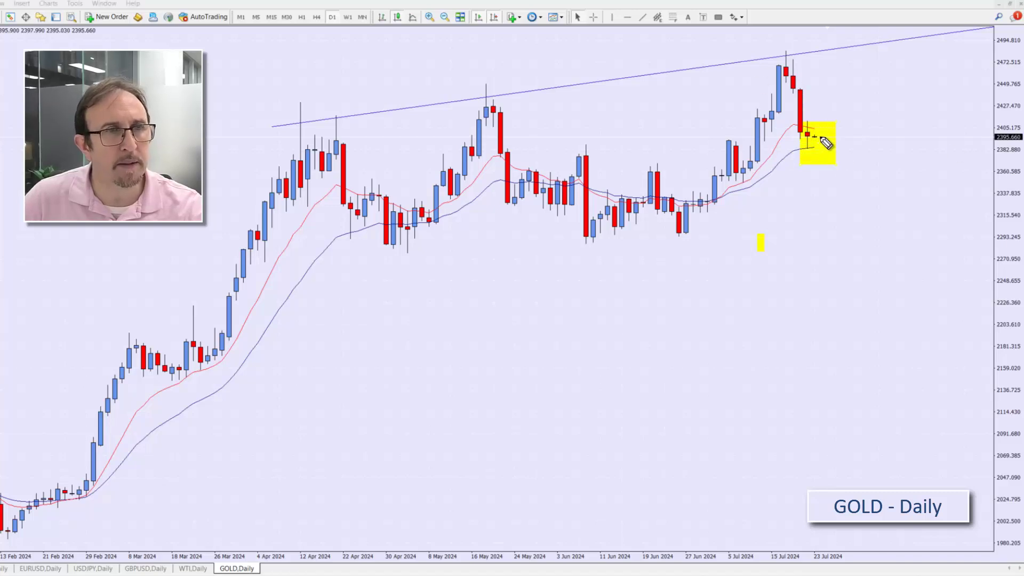
{"action": "mouse_move", "coordinate": [820, 132]}
{"action": "left_mouse_down"}
{"action": "mouse_move", "coordinate": [863, 73]}
{"action": "mouse_move", "coordinate": [862, 82]}
{"action": "left_mouse_up"}
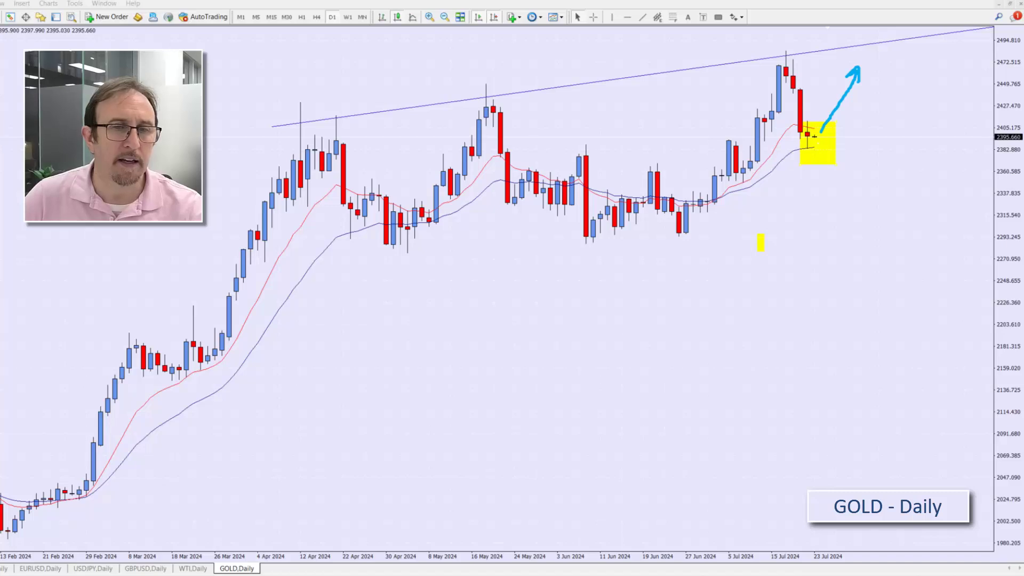
{"action": "left_click", "coordinate": [767, 246]}
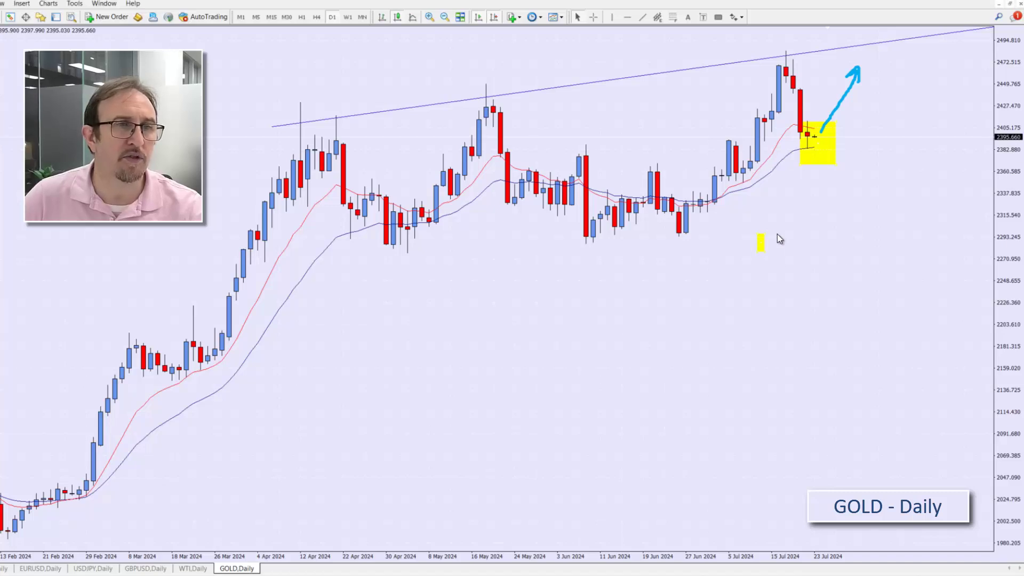
{"action": "left_click_drag", "start_coordinate": [779, 239], "coordinate": [900, 57]}
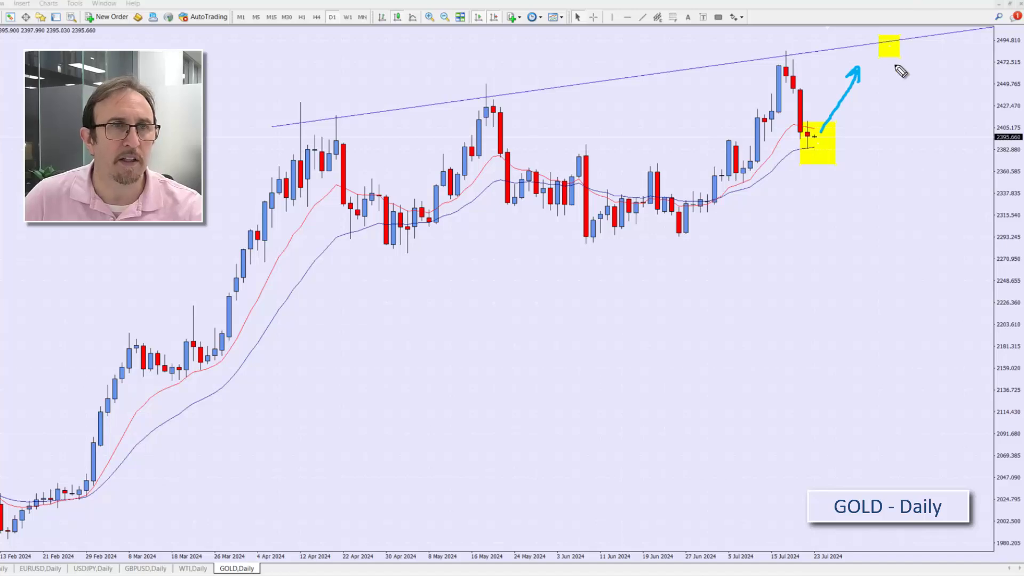
Sketch a drop back from the trendline, then hide and restore the scenario arrows
{"action": "left_click_drag", "start_coordinate": [894, 52], "coordinate": [929, 117]}
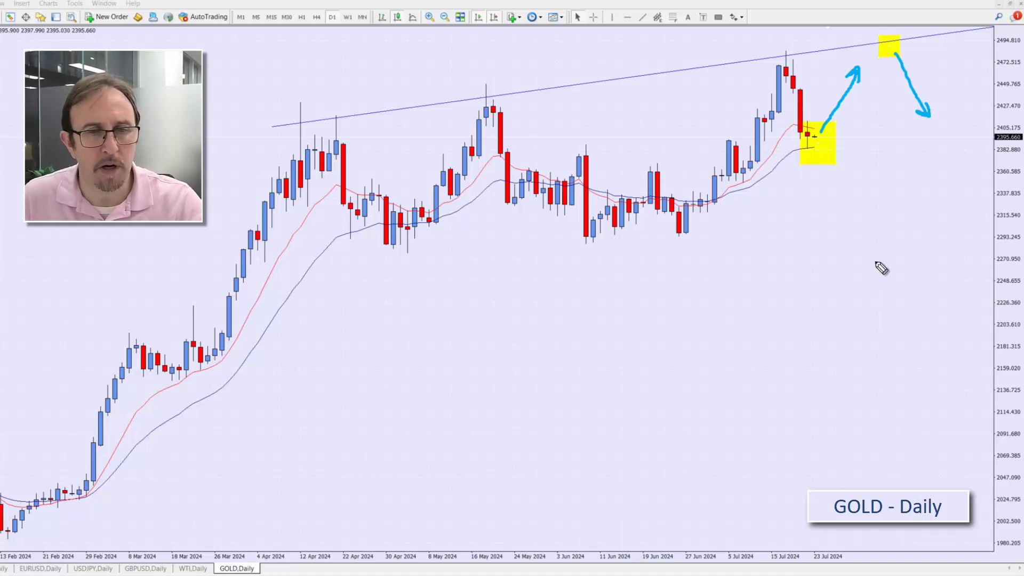
{"action": "key", "text": "e"}
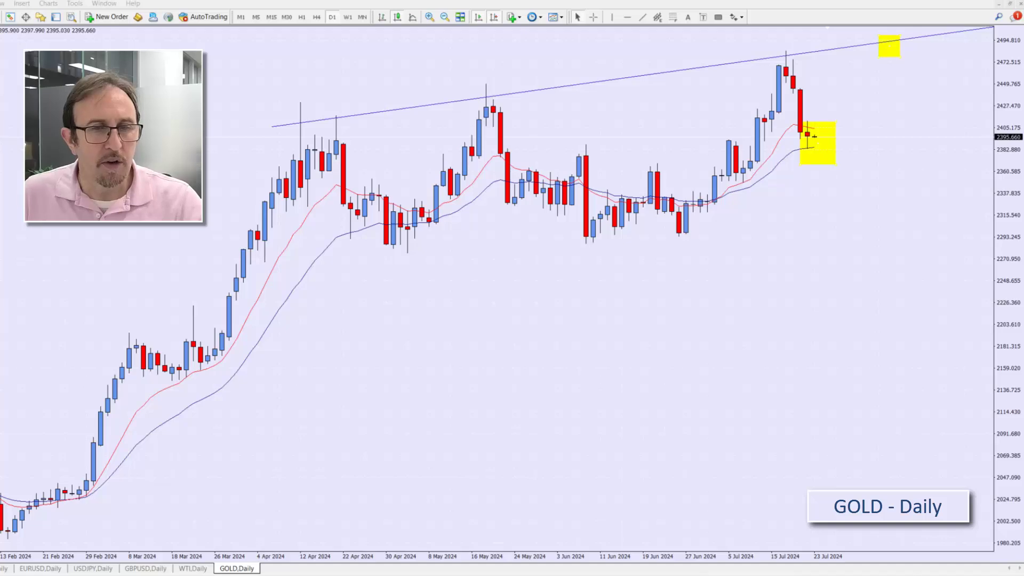
{"action": "key", "text": "ctrl+z"}
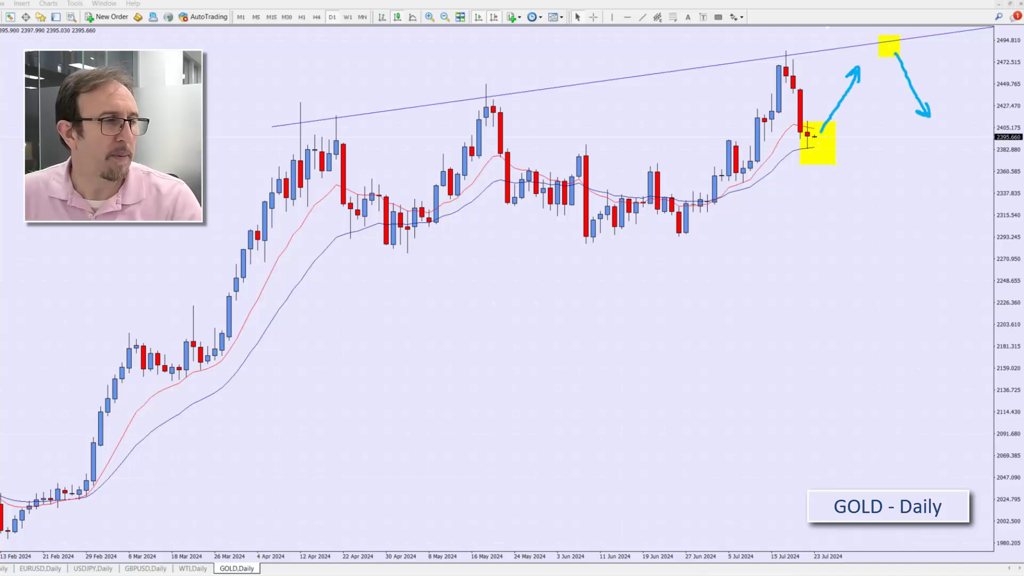